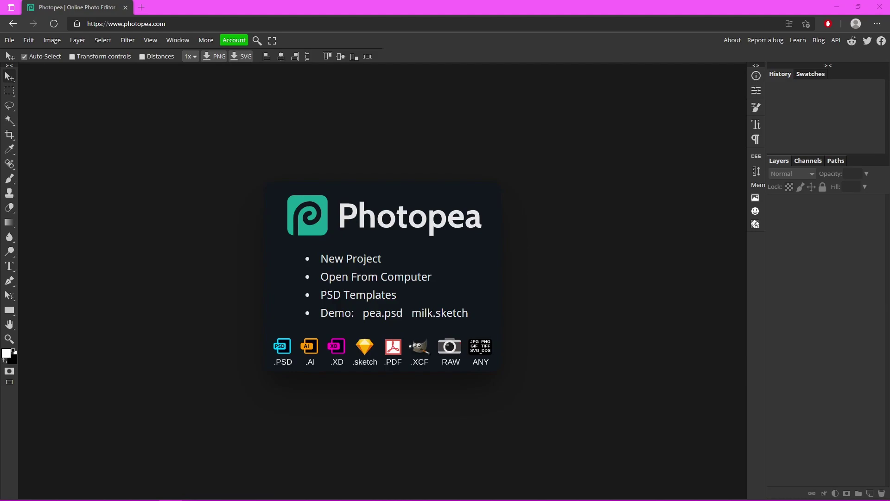
Create a new blank document 1600 pixels wide by 1600 pixels high
click(375, 260)
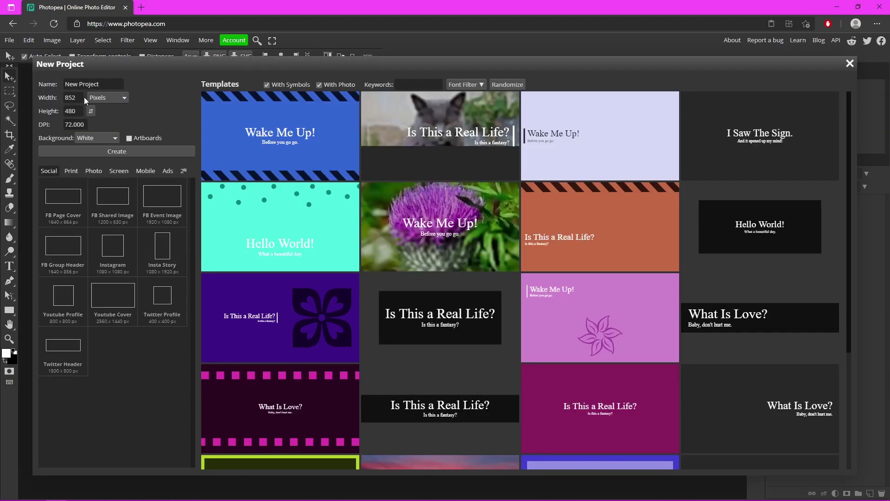
double_click(74, 98)
text(1600)
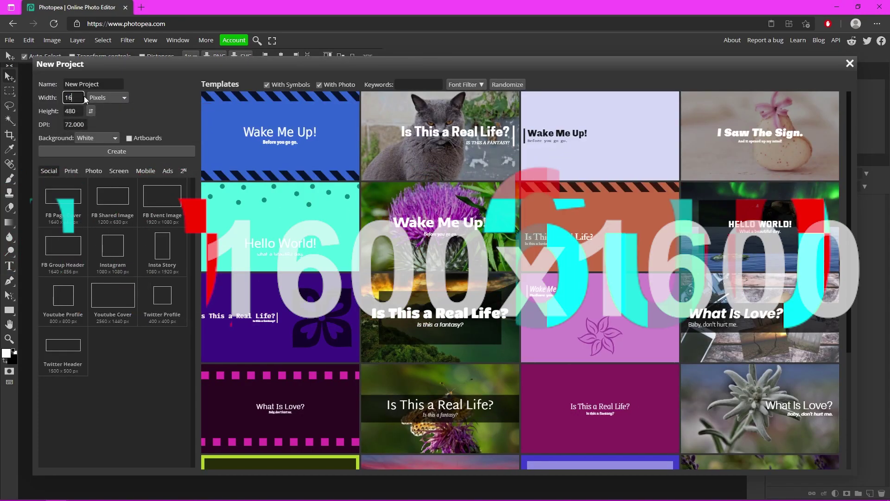
double_click(73, 111)
text(160)
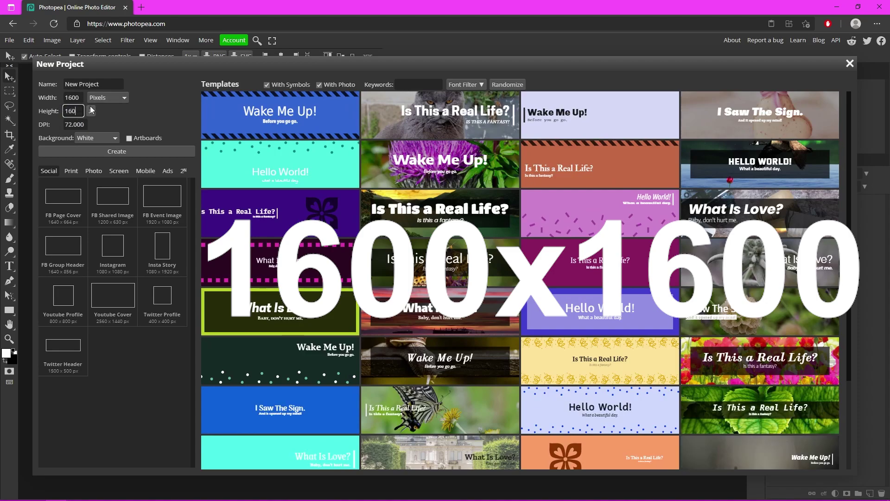
text(0)
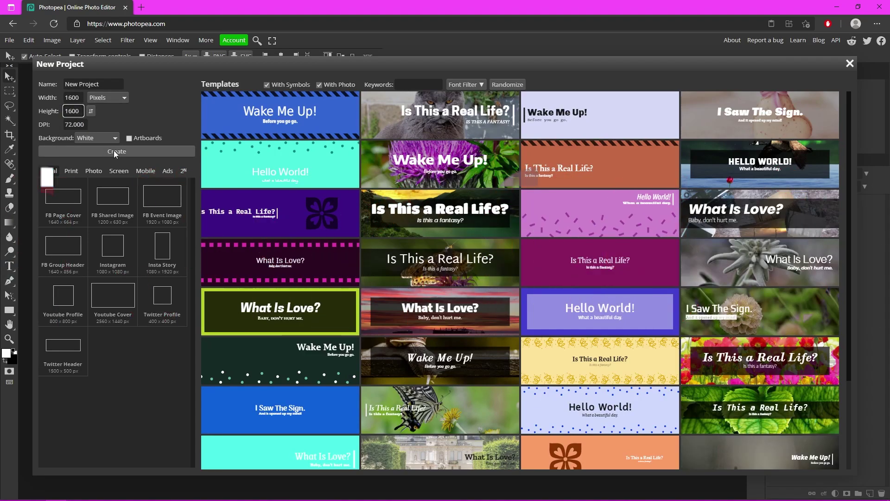
click(155, 155)
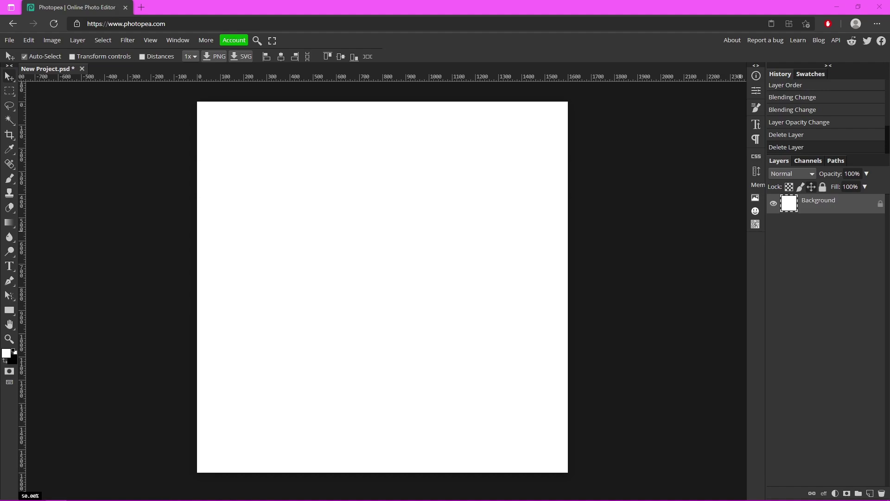
Paste the purple bokeh image from Bing and scale it to fill the canvas
drag(0, 111, 394, 55)
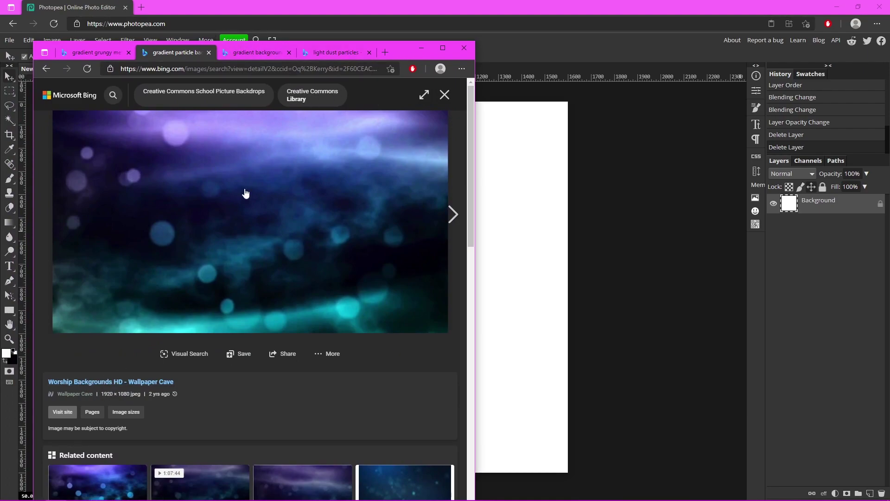
right_click(211, 199)
click(255, 233)
drag(378, 42, 75, 445)
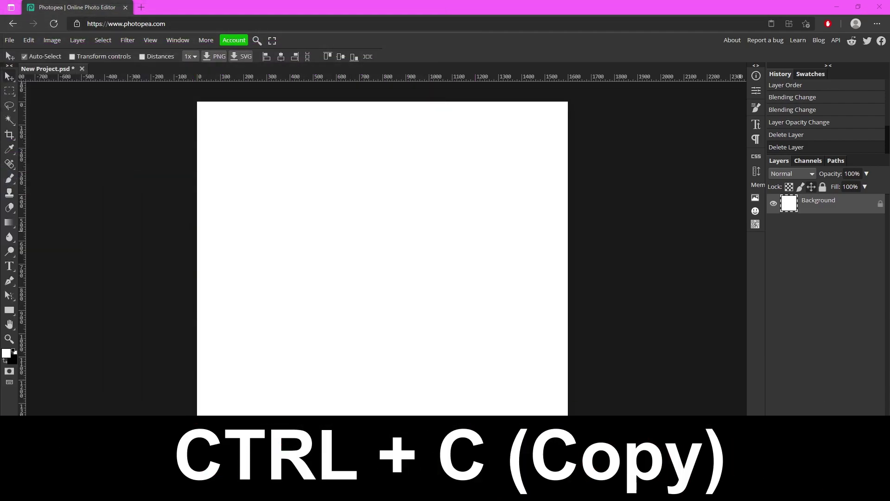
click(338, 246)
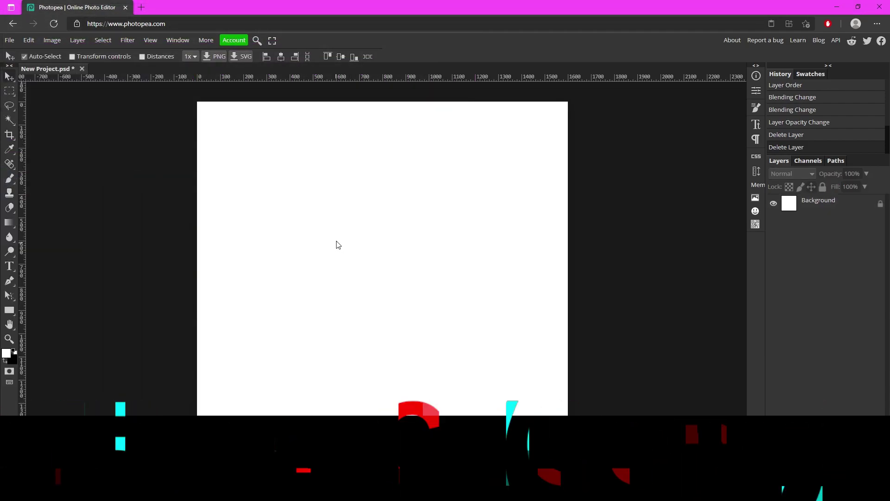
key(ctrl+v)
drag(403, 276, 252, 274)
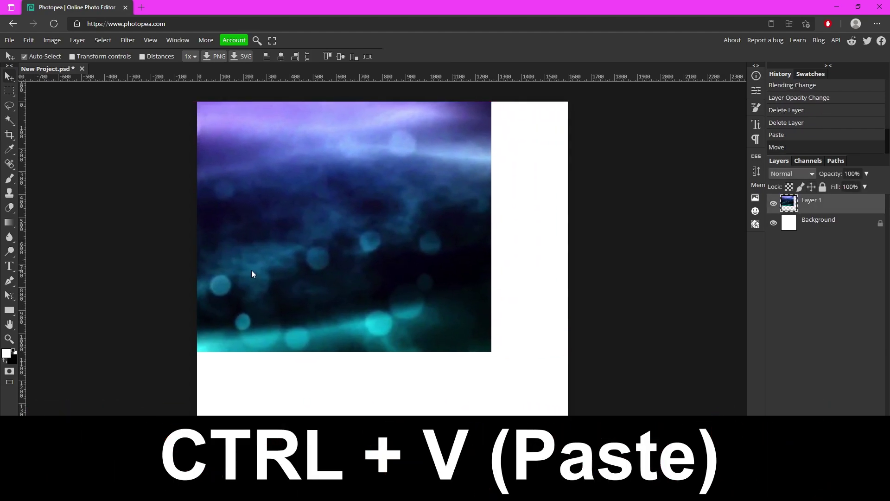
key(ctrl+alt+t)
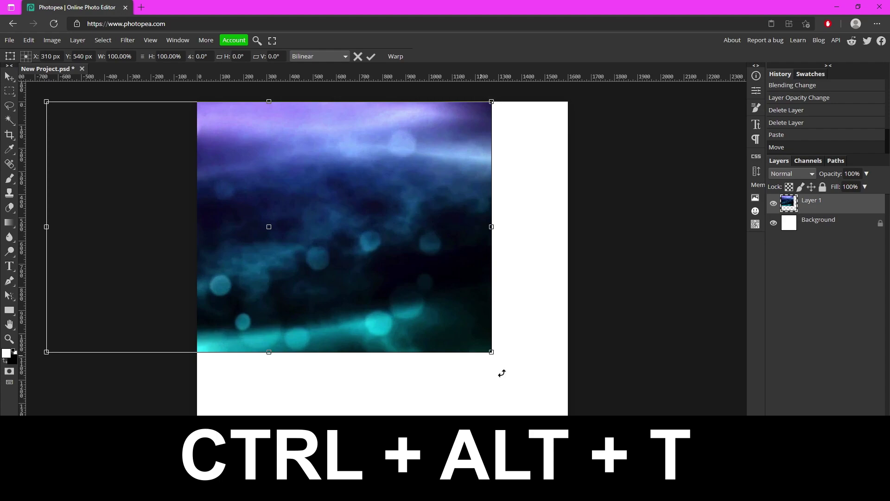
drag(492, 352, 595, 410)
drag(655, 431, 710, 477)
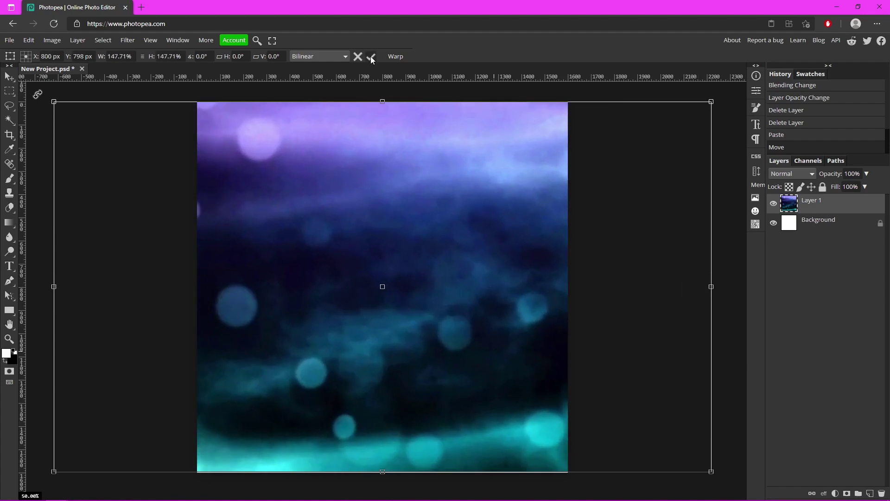
click(371, 56)
Paste a second bokeh image as Layer 2, hide it, and select the purple layer
key(alt+Tab)
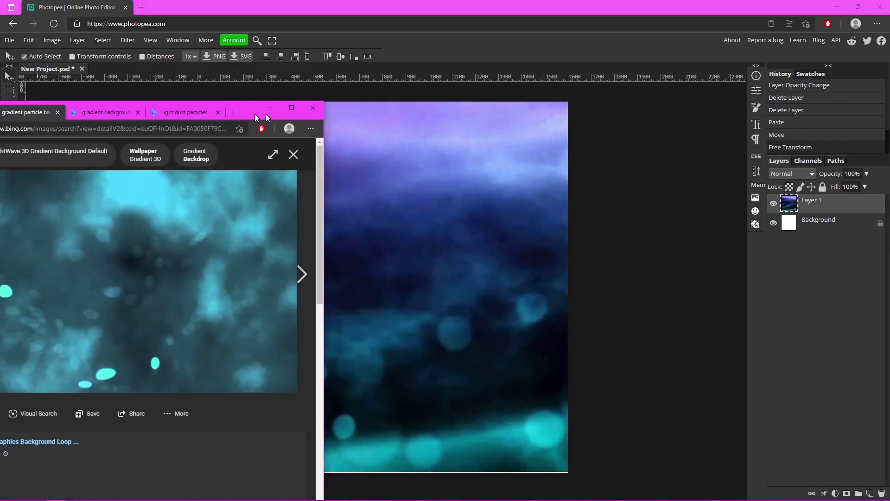
right_click(401, 216)
click(452, 263)
drag(449, 69, 129, 83)
key(alt+Tab)
key(ctrl+v)
key(ctrl+t)
click(371, 57)
click(834, 227)
click(774, 204)
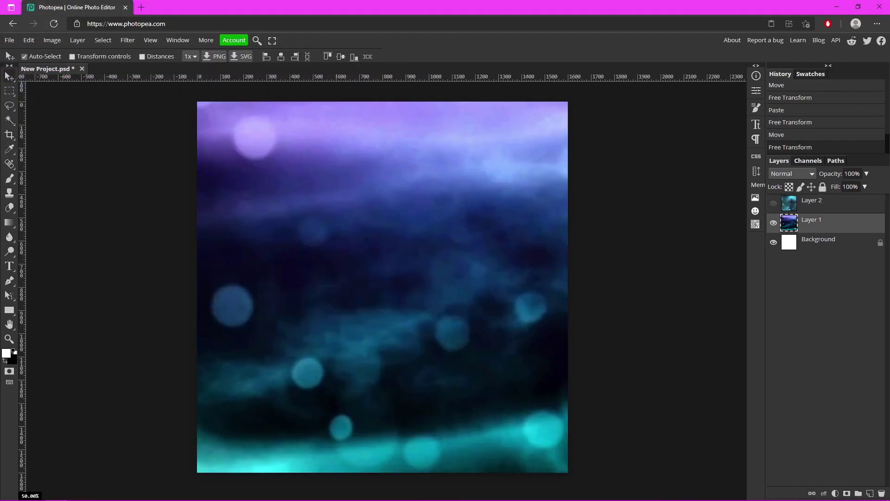
Move the purple Layer 1 above Layer 2 and set its blend mode to Screen
drag(815, 223, 817, 199)
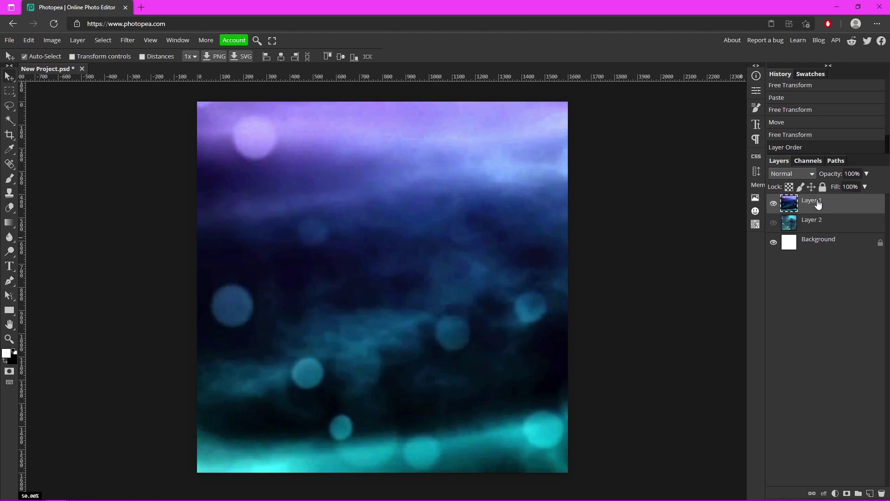
click(792, 174)
click(802, 180)
click(803, 176)
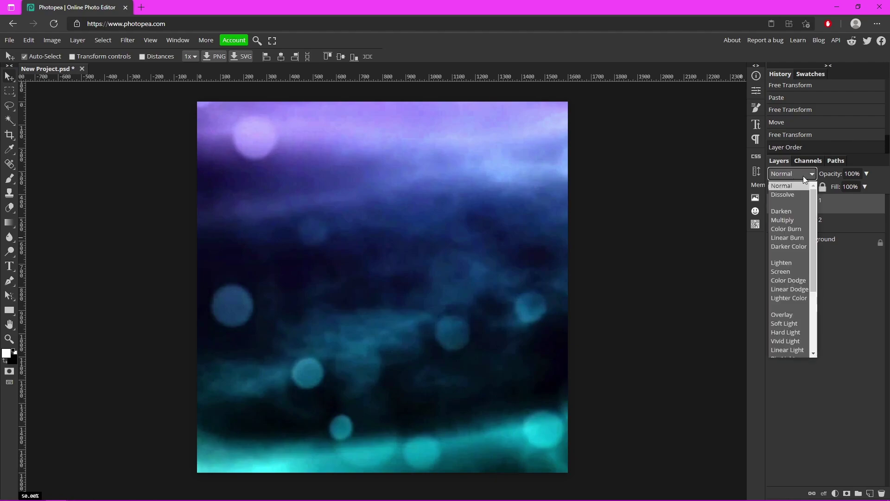
scroll(778, 307, down, 3)
scroll(799, 268, up, 5)
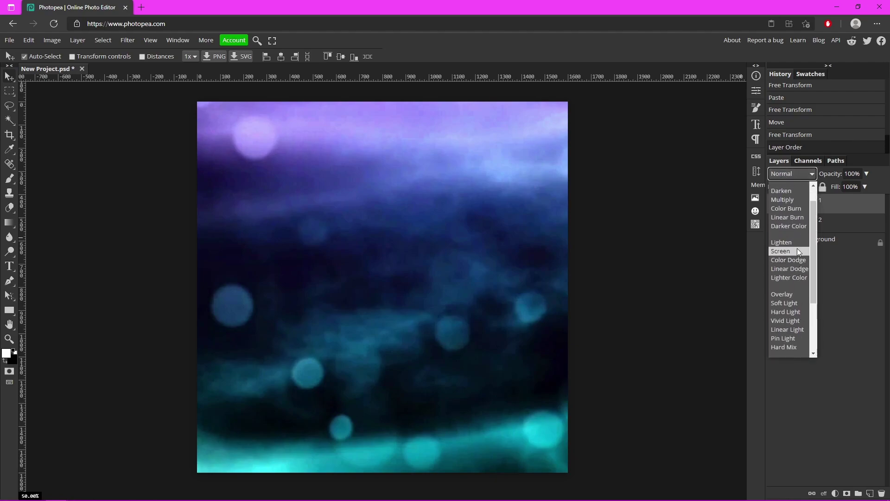
click(797, 250)
Toggle the purple layer's visibility on and off to compare the blend
click(773, 203)
click(774, 203)
click(774, 204)
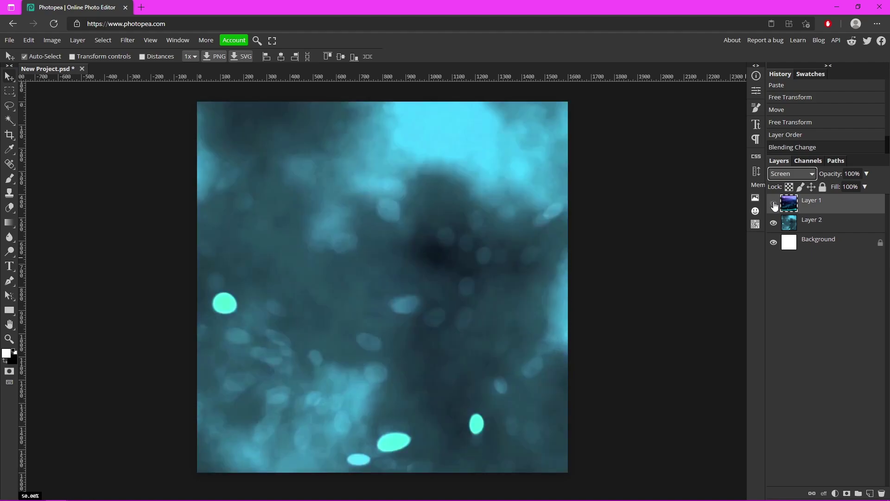
click(774, 204)
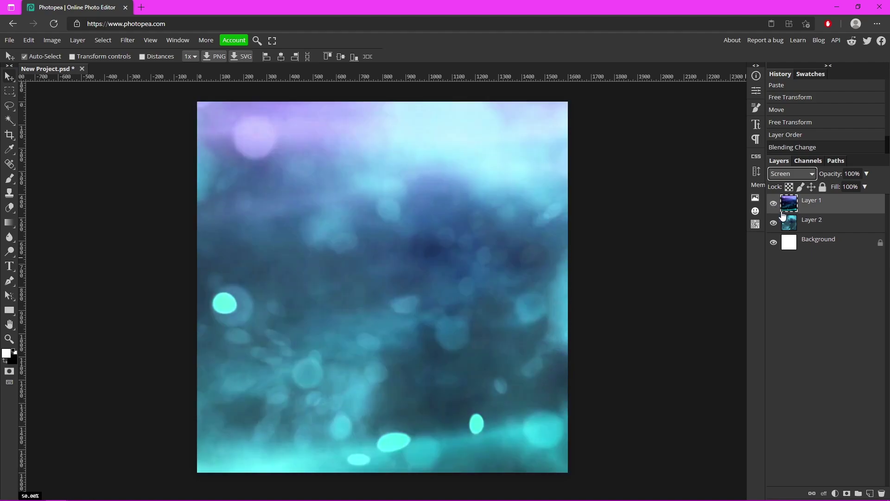
Add a text layer with the letter 'z' in the Commando font
click(10, 266)
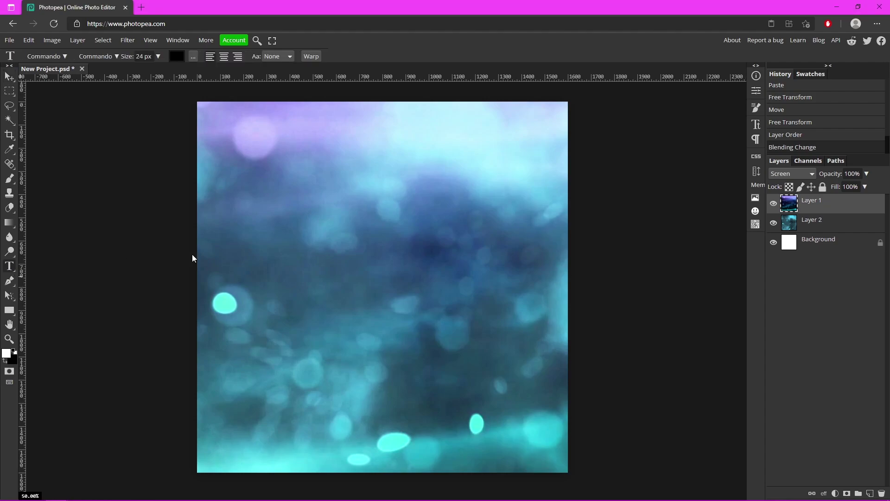
click(359, 266)
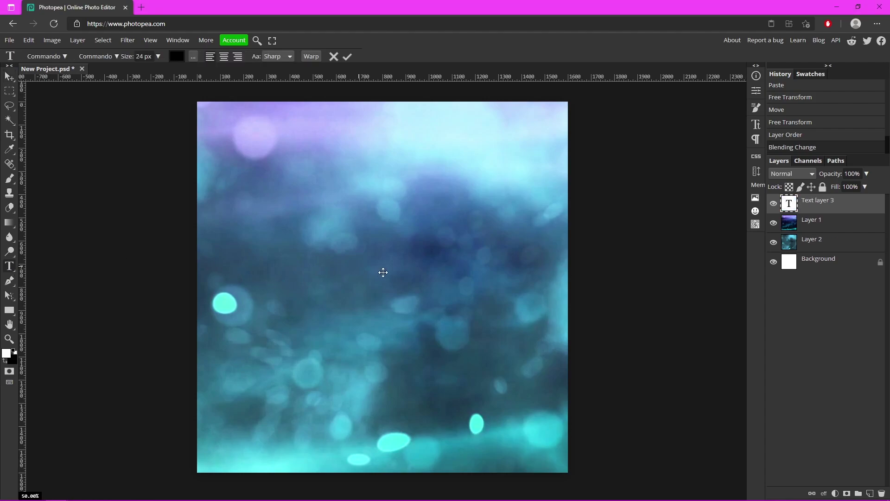
click(53, 58)
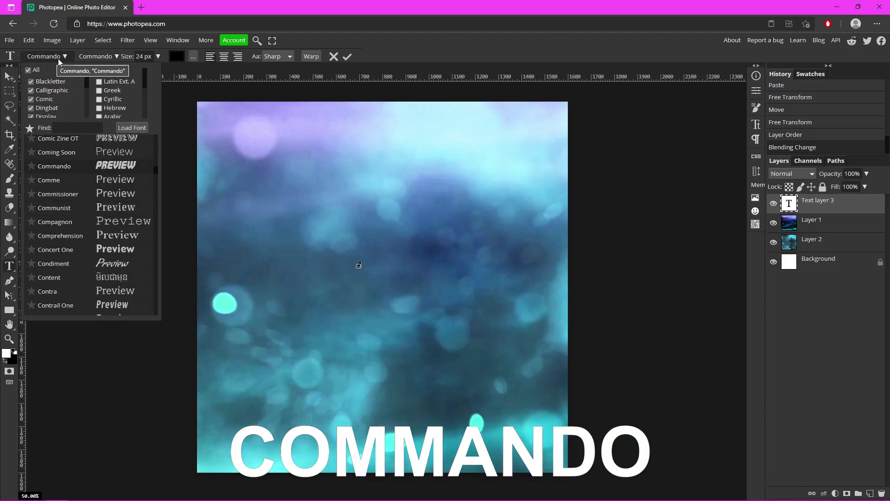
text(z)
key(ctrl+a)
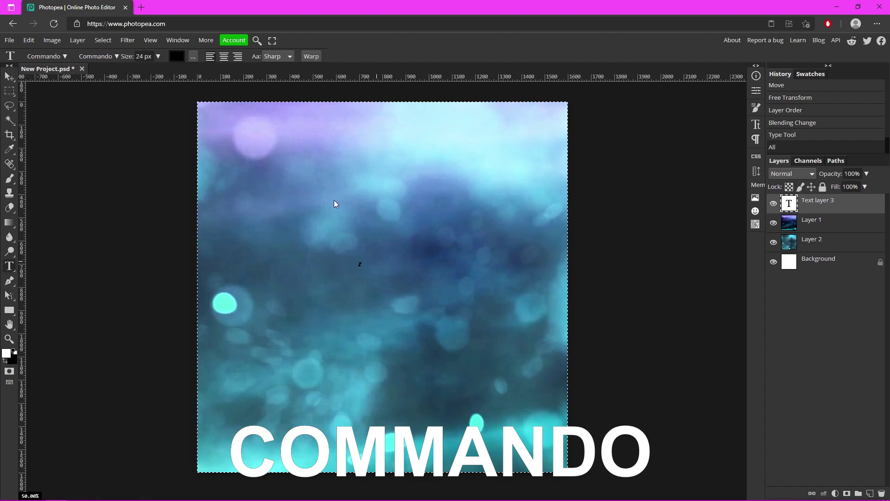
click(363, 263)
click(334, 57)
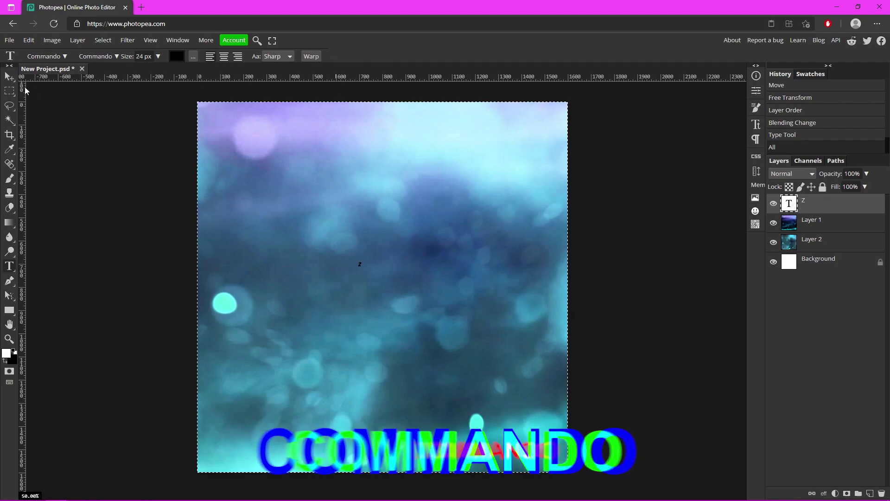
click(359, 265)
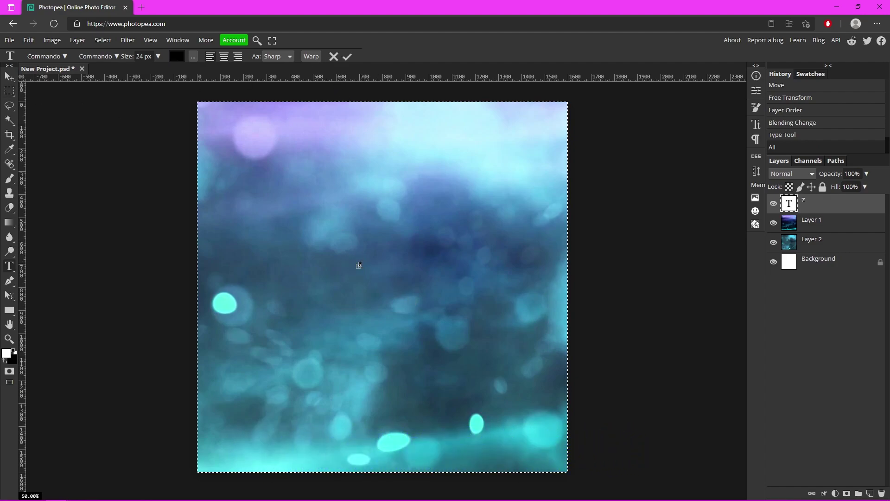
Set the Z to 600 px, commit it, and move it toward the canvas centre
click(142, 56)
text(600)
key(Return)
click(348, 56)
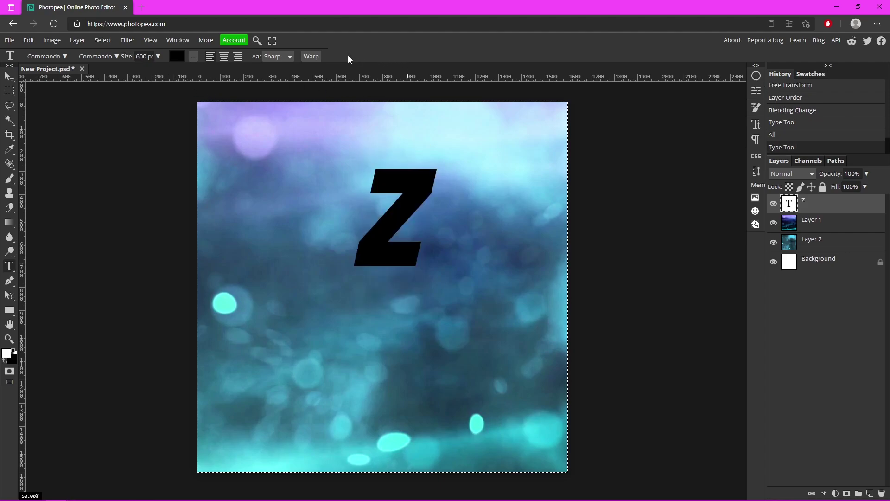
click(9, 76)
key(ctrl+d)
drag(411, 193, 471, 198)
key(ctrl+alt+t)
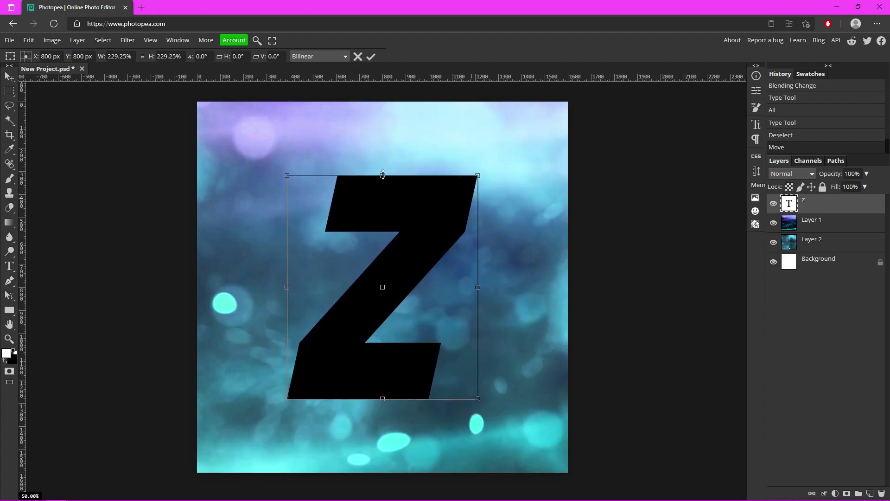
Enlarge the Z to 1370 px and tilt it to -4.3°
drag(383, 174, 381, 196)
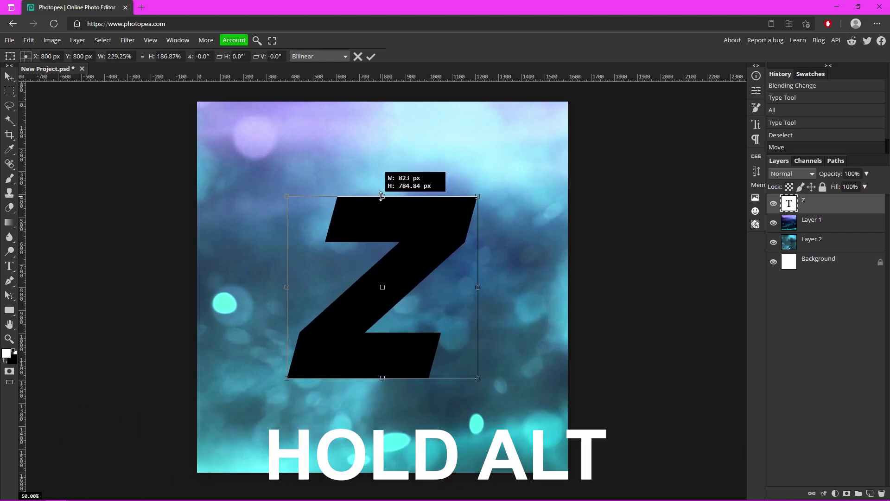
drag(481, 288, 497, 287)
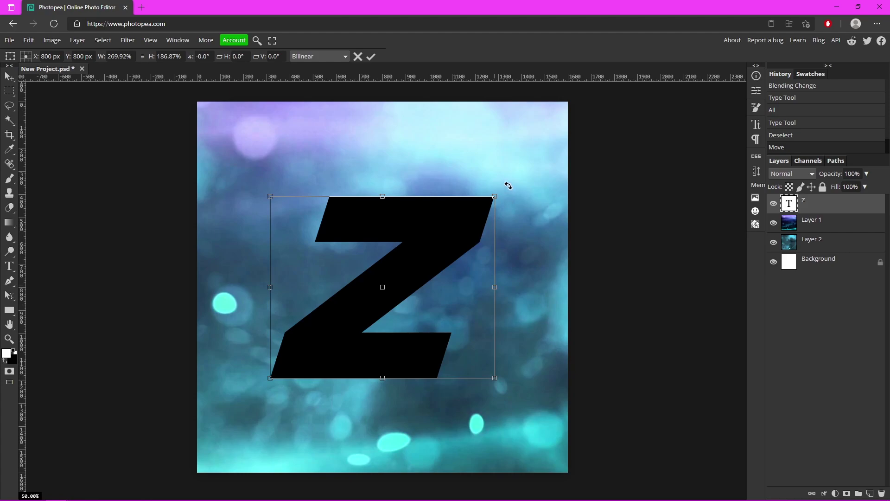
drag(511, 189, 506, 181)
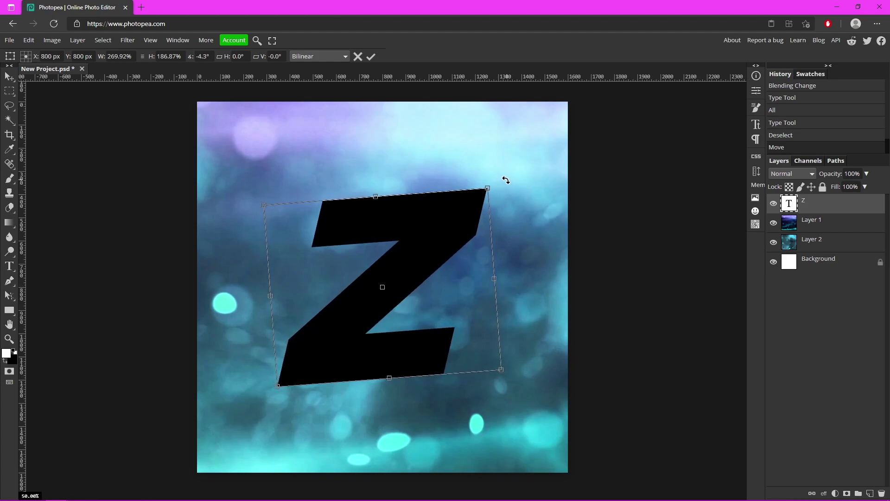
drag(456, 211, 455, 207)
click(371, 57)
Change the Z's text colour to white
key(t)
double_click(324, 284)
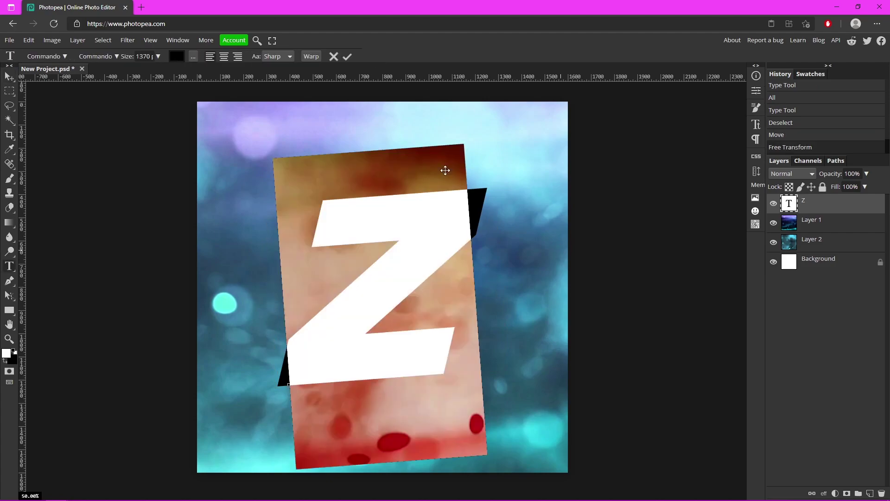
click(177, 56)
click(90, 134)
drag(89, 134, 77, 125)
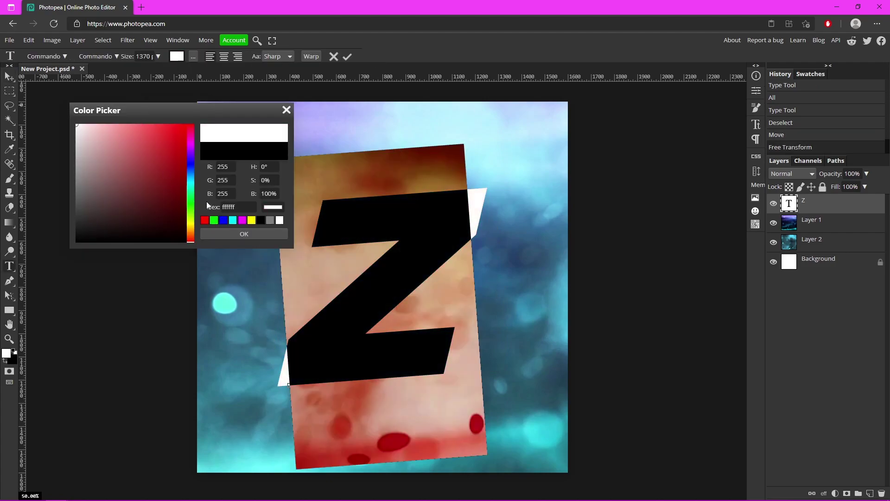
click(237, 234)
click(348, 56)
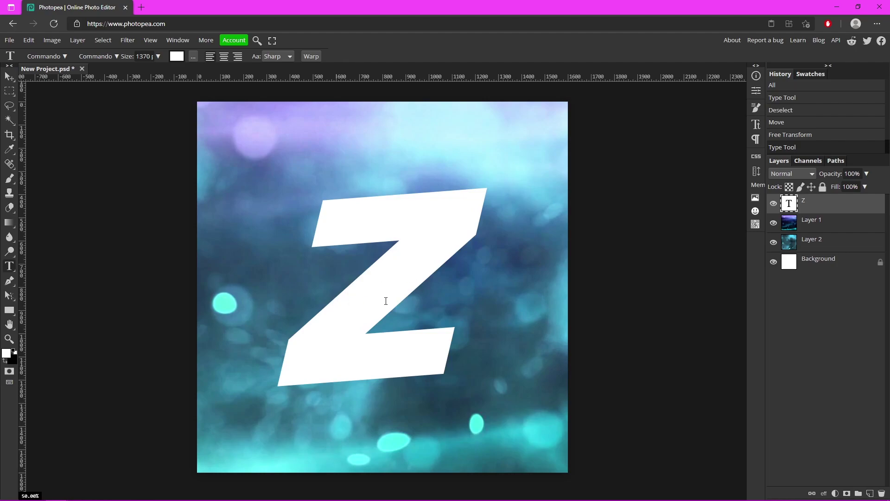
Zoom in on the Z's lower bar and rasterize the Z text layer
click(9, 339)
drag(332, 368, 458, 370)
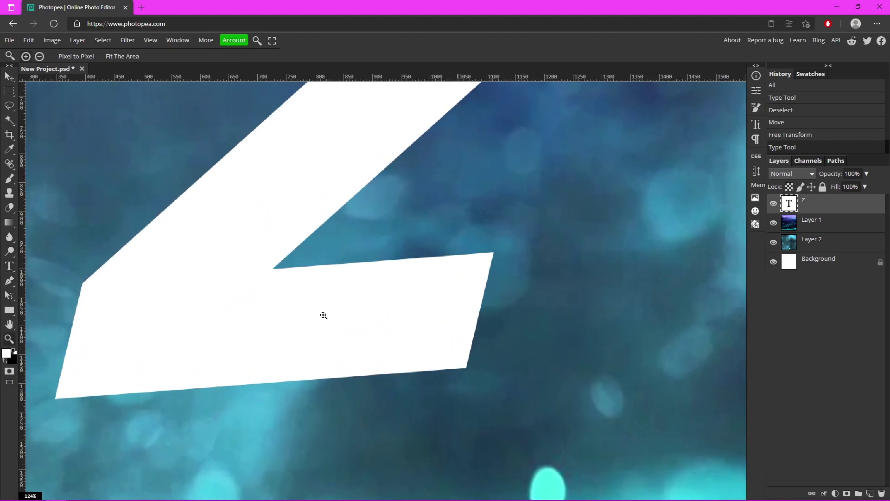
right_click(824, 203)
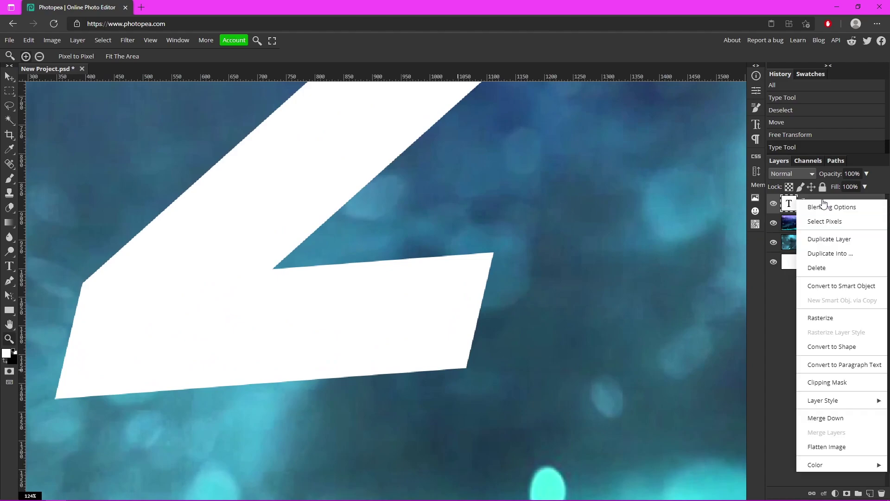
click(841, 318)
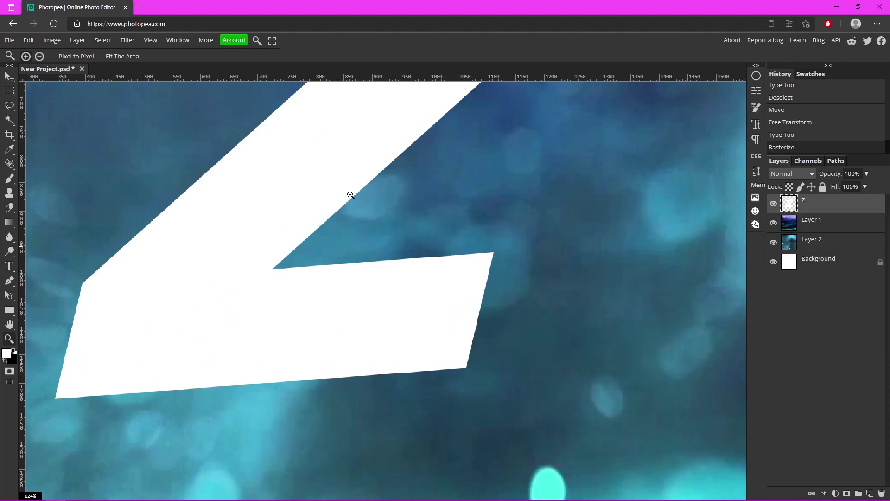
Delete a thin slanted strip through the lower bar using a Polygonal Lasso selection
right_click(9, 107)
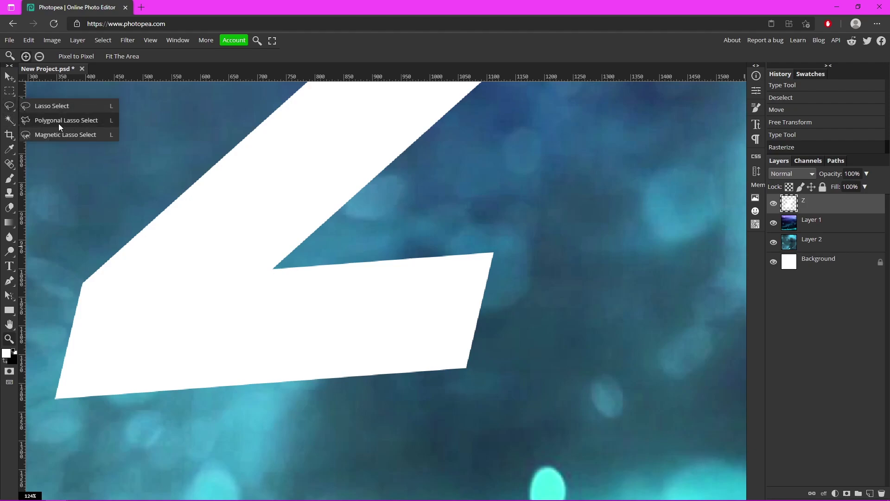
click(74, 122)
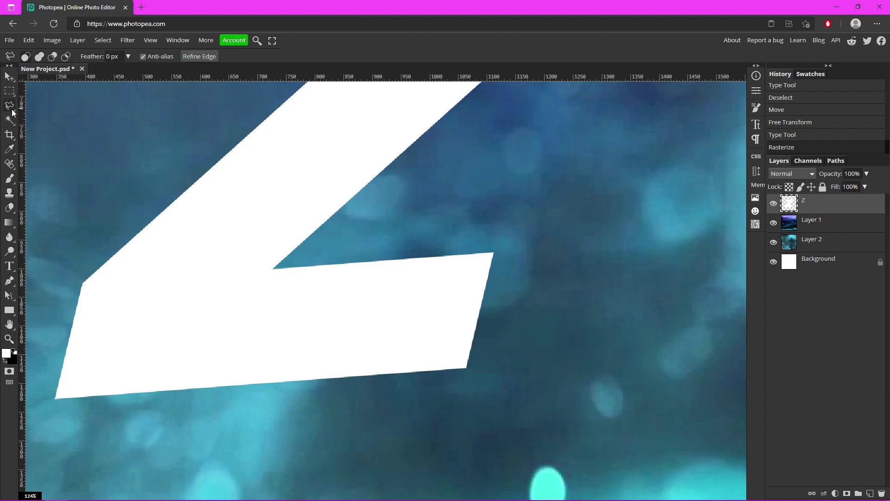
click(466, 249)
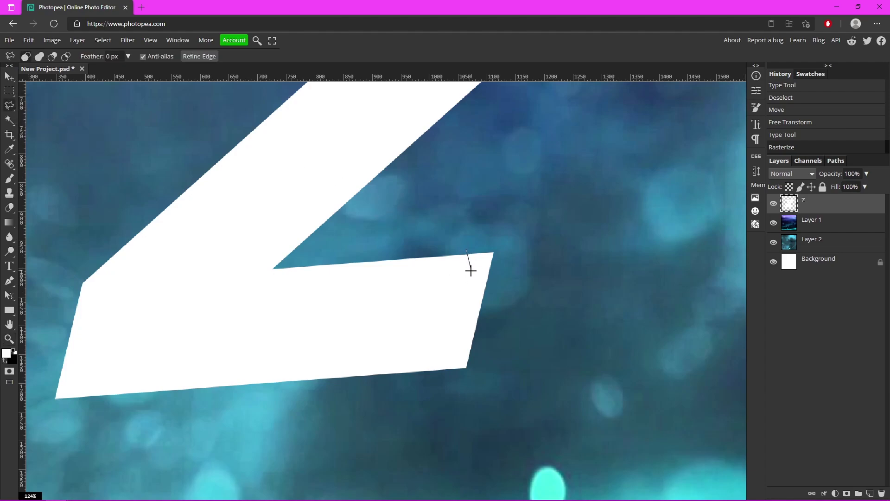
click(431, 398)
click(384, 399)
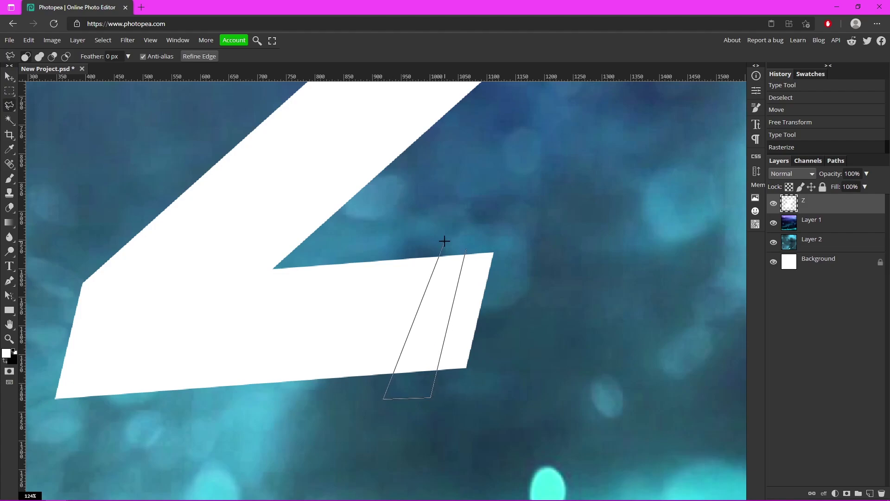
click(430, 234)
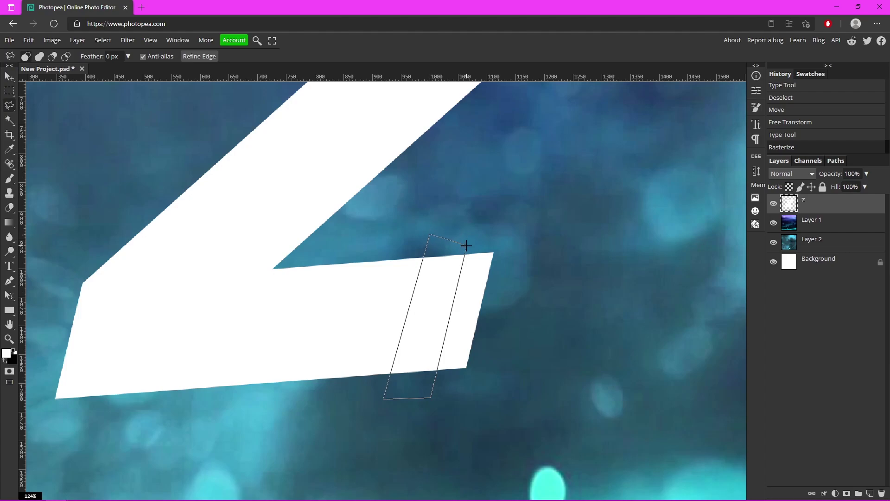
click(466, 248)
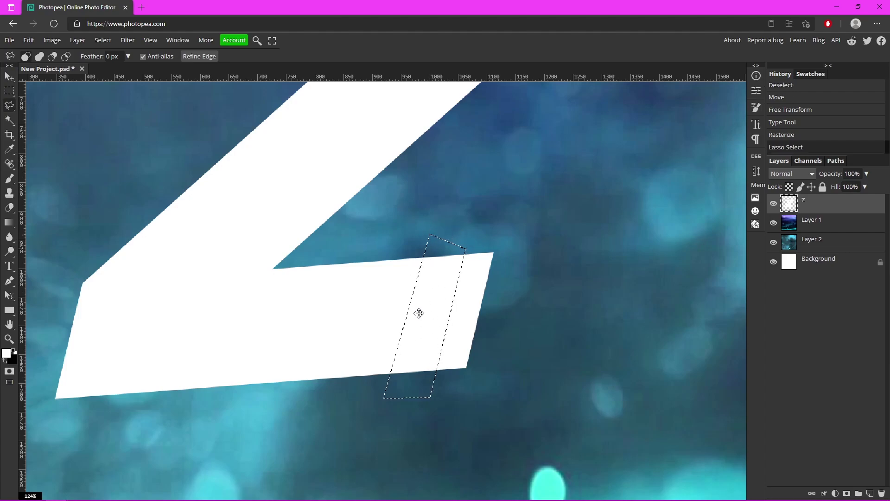
key(Delete)
key(ctrl+d)
key(z)
key(ctrl+0)
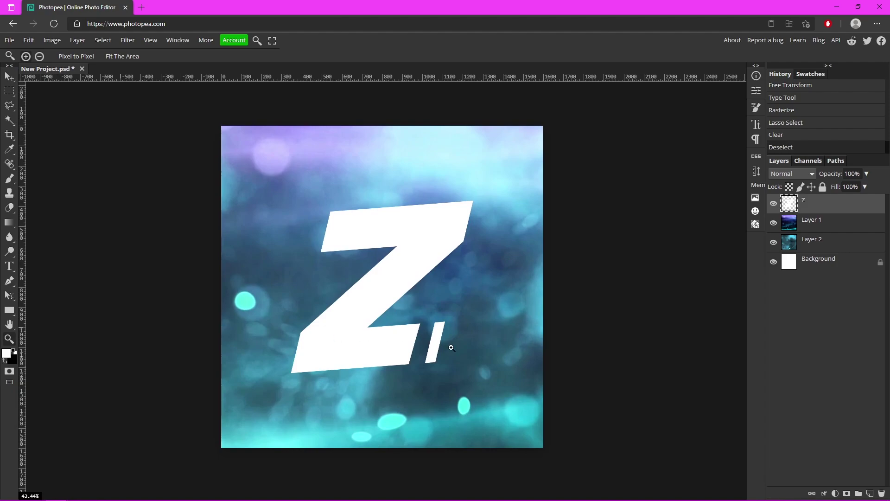
key(ctrl+0)
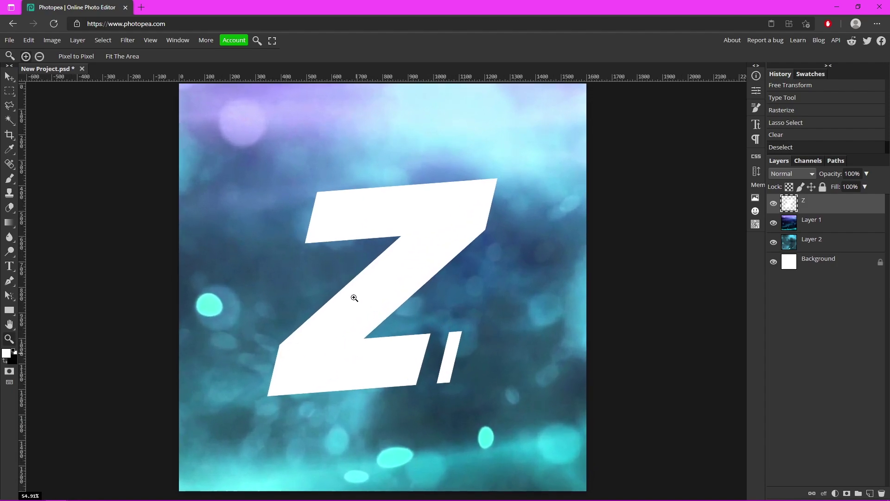
key(ctrl+minus)
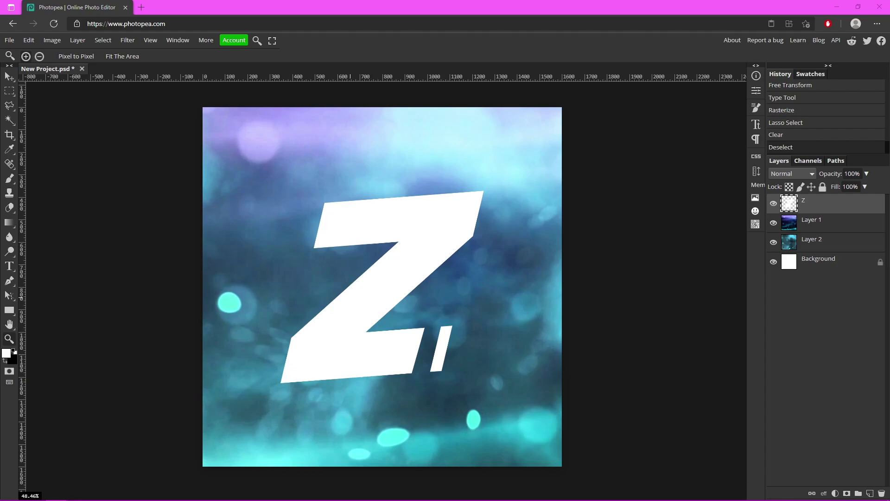
Paste the scratched-metal texture above the Z and clip it to the Z
click(10, 76)
key(alt+bracketleft)
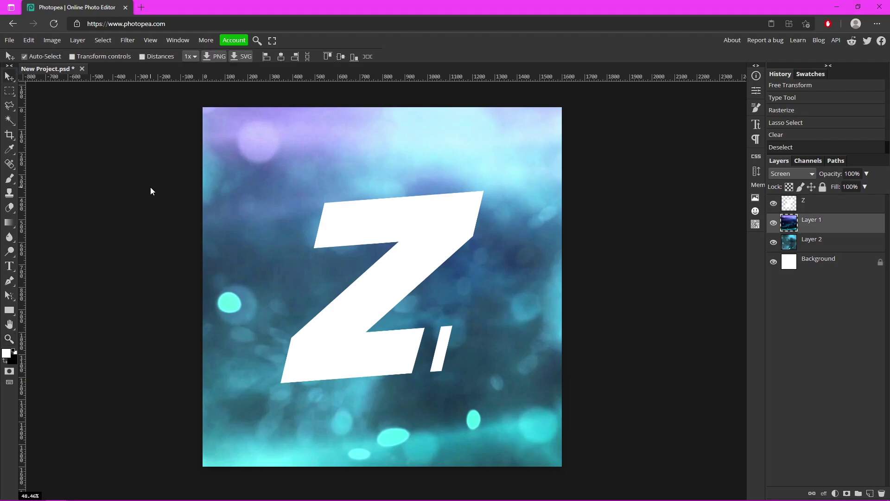
key(ctrl+v)
drag(352, 153, 283, 218)
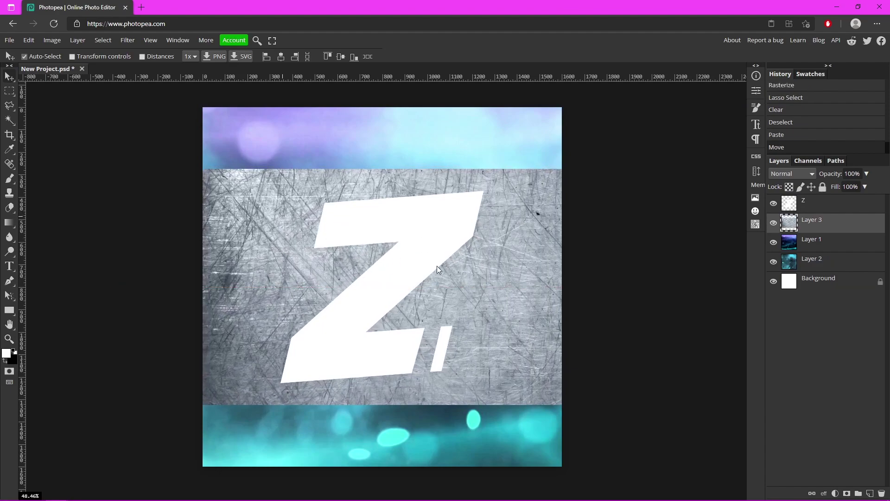
drag(798, 225, 797, 204)
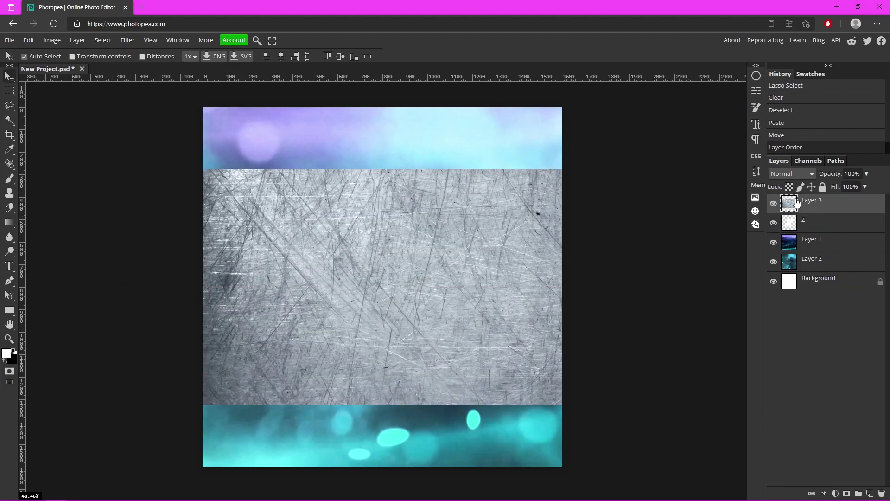
right_click(835, 205)
click(842, 383)
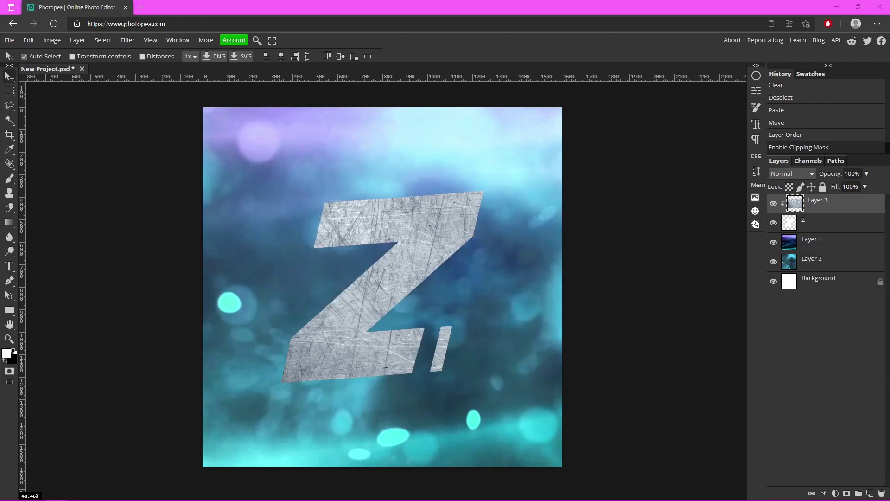
Set the texture layer to Luminosity blending at 50% opacity
click(791, 173)
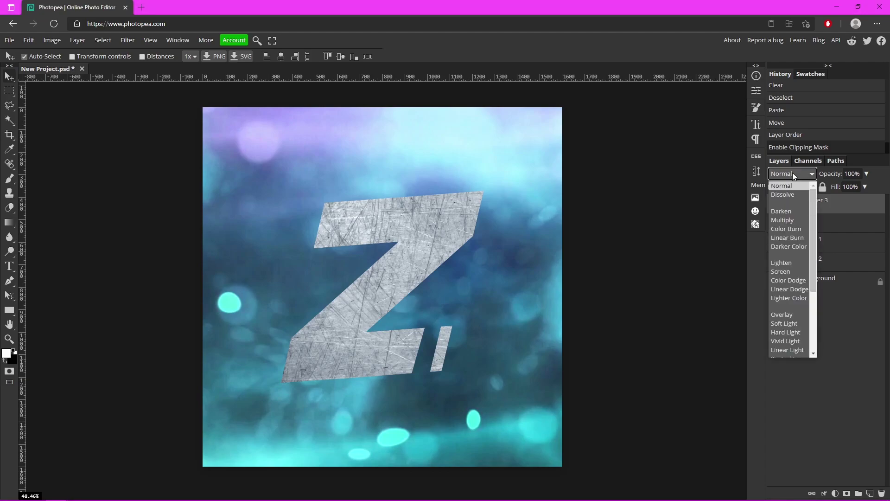
scroll(800, 278, down, 3)
click(796, 353)
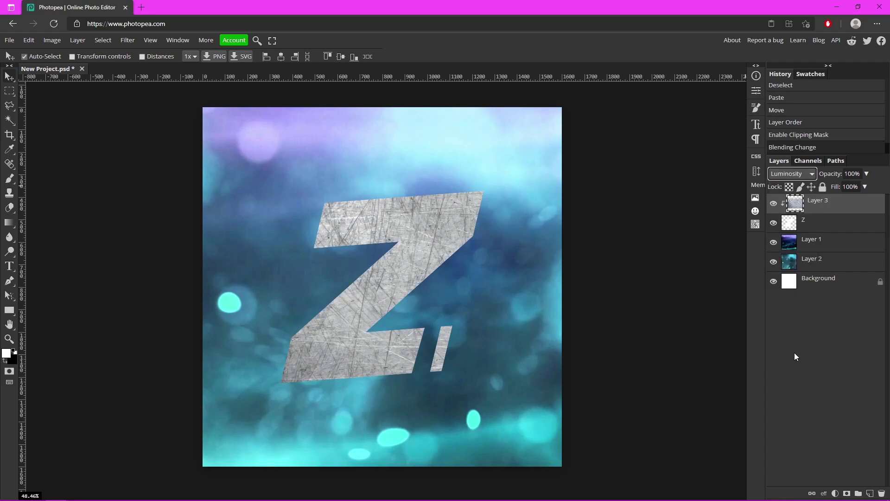
click(852, 174)
mouse_move(850, 189)
mouse_down()
mouse_move(831, 188)
mouse_move(845, 184)
mouse_up()
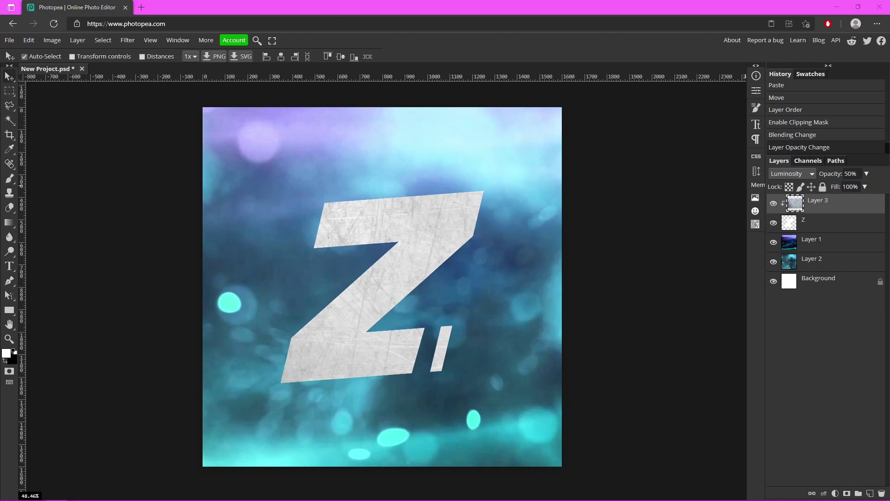
Copy the green-to-red gradient image from Bing and paste it as Layer 4
key(alt+Tab)
right_click(243, 246)
click(288, 287)
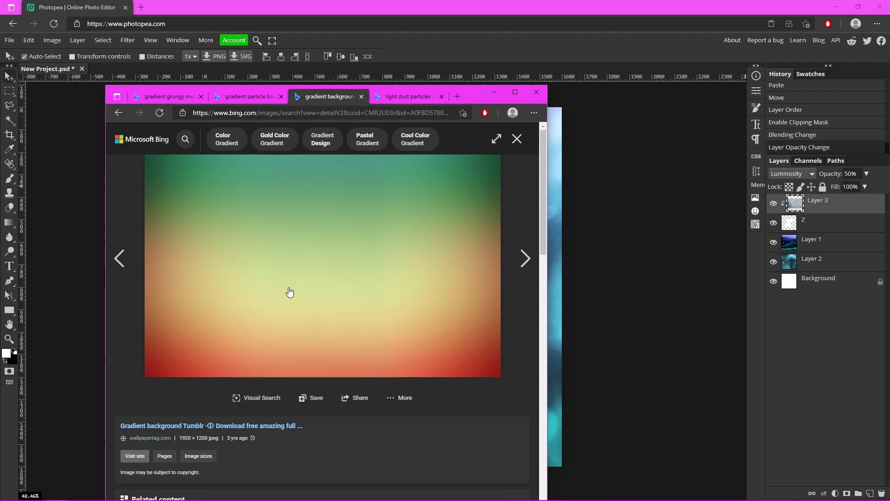
click(494, 92)
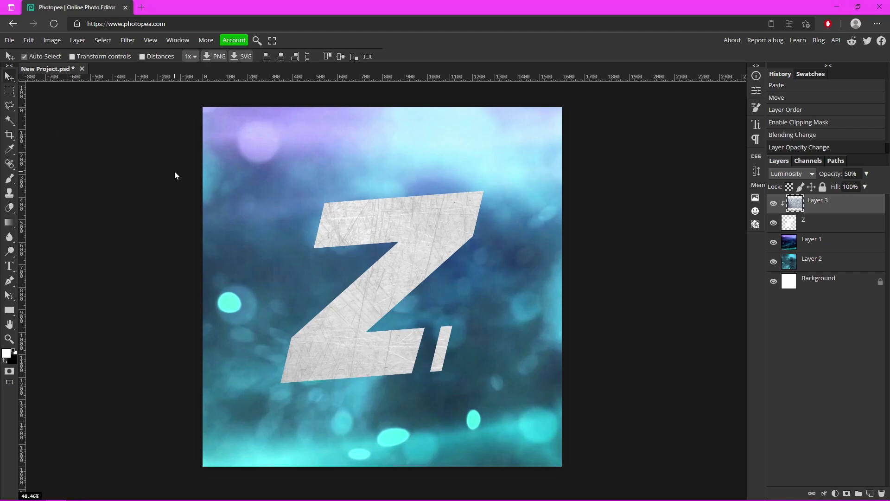
key(ctrl+v)
Clip gradient Layer 4 to the Z in Luminosity mode, placed beneath the metal texture
drag(338, 256, 324, 261)
right_click(817, 209)
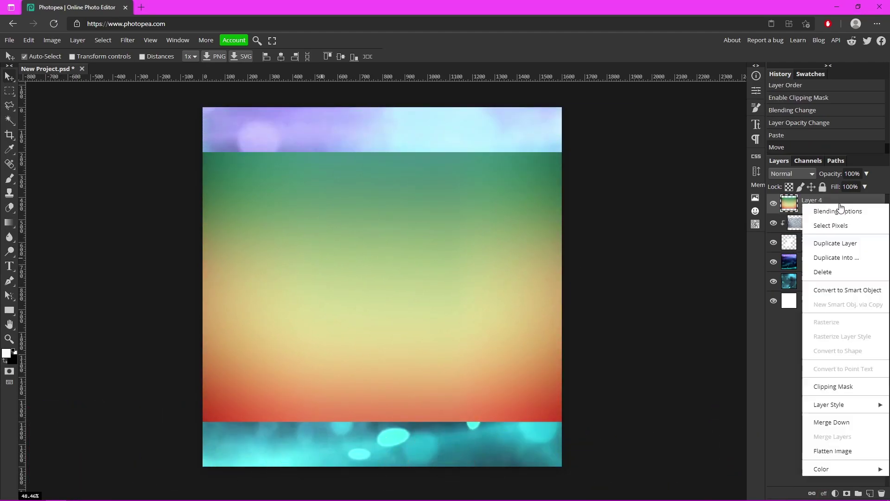
click(847, 384)
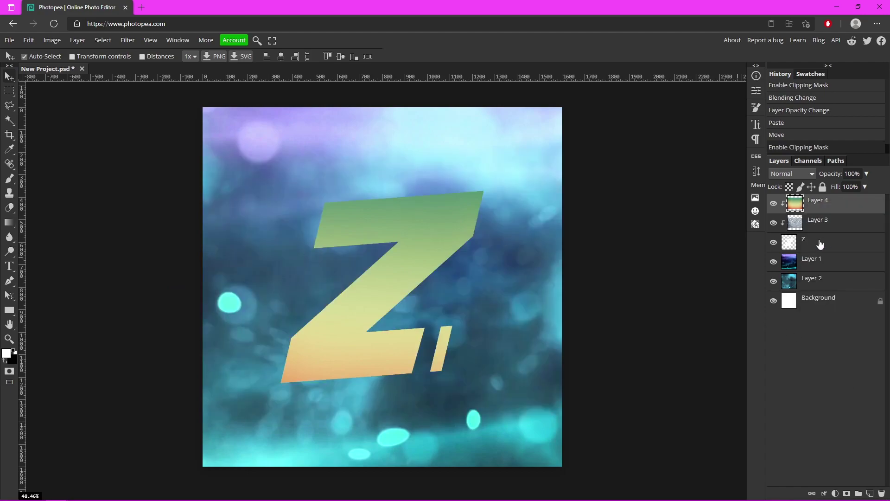
click(797, 174)
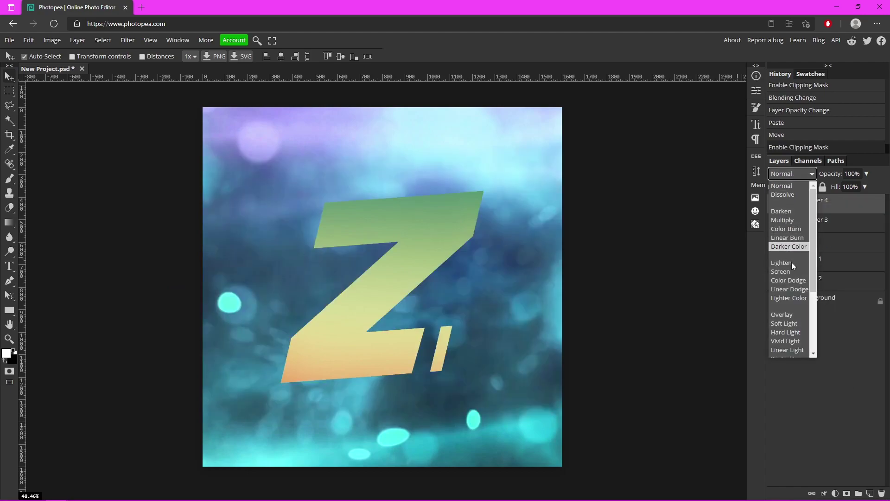
scroll(797, 325, down, 3)
click(789, 353)
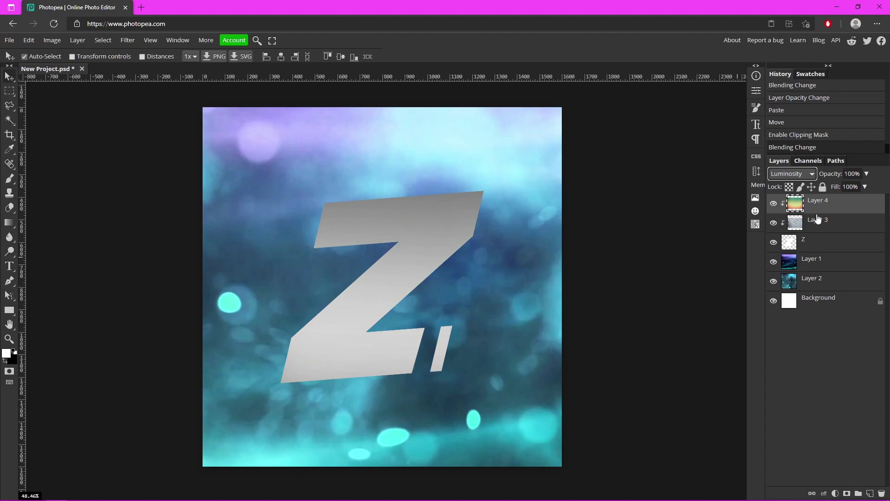
mouse_move(833, 204)
mouse_down()
mouse_move(830, 232)
mouse_move(837, 207)
mouse_up()
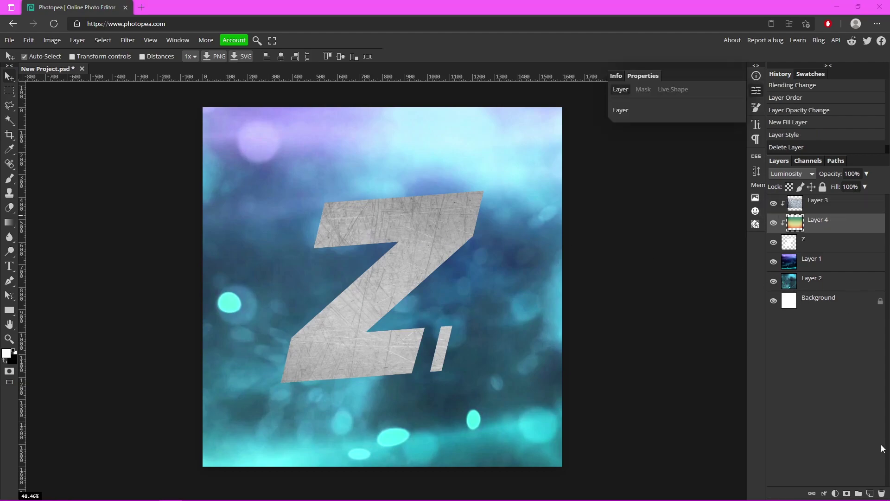
Add a cyan-to-white Gradient Fill layer at a 90° angle
click(835, 493)
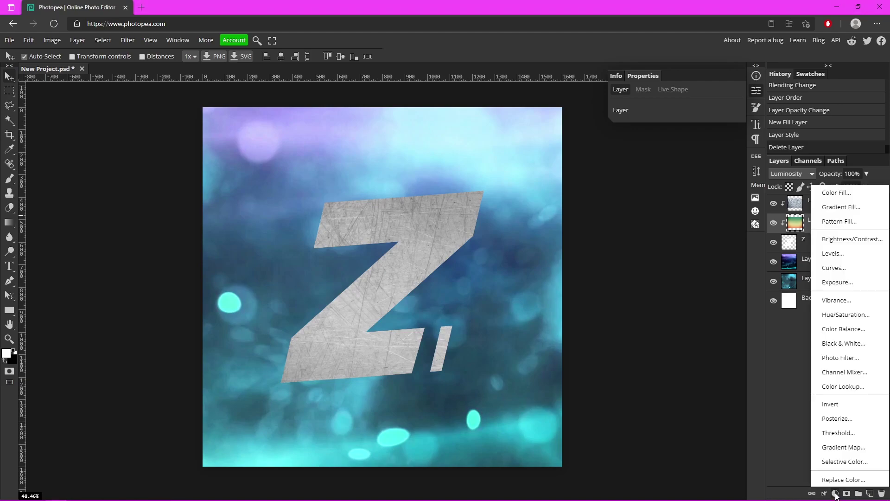
click(861, 207)
text(90)
key(Return)
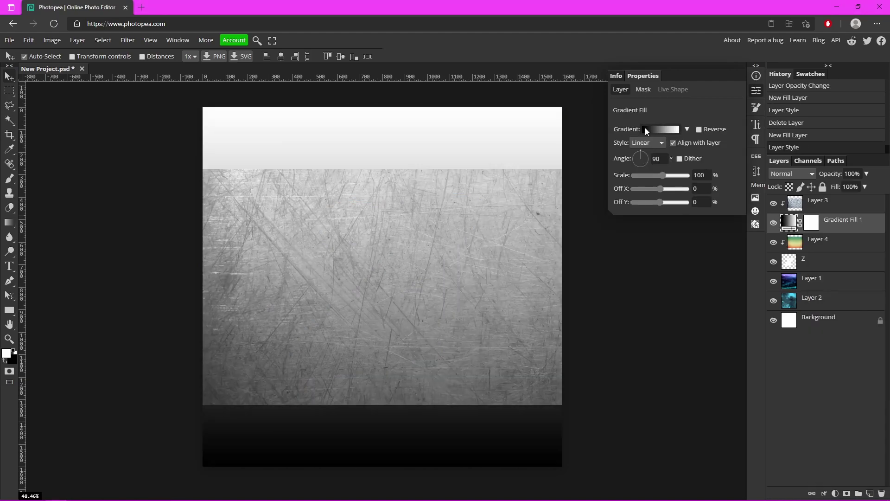
click(652, 129)
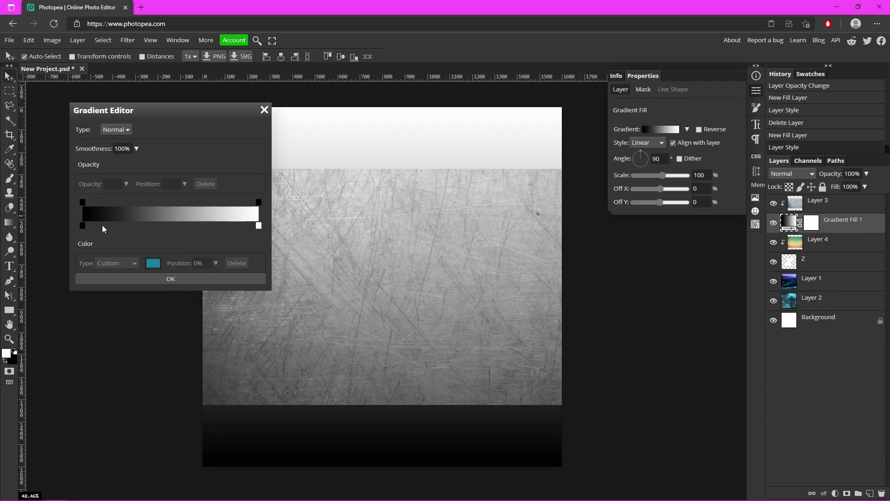
click(83, 226)
click(153, 263)
drag(134, 218, 221, 106)
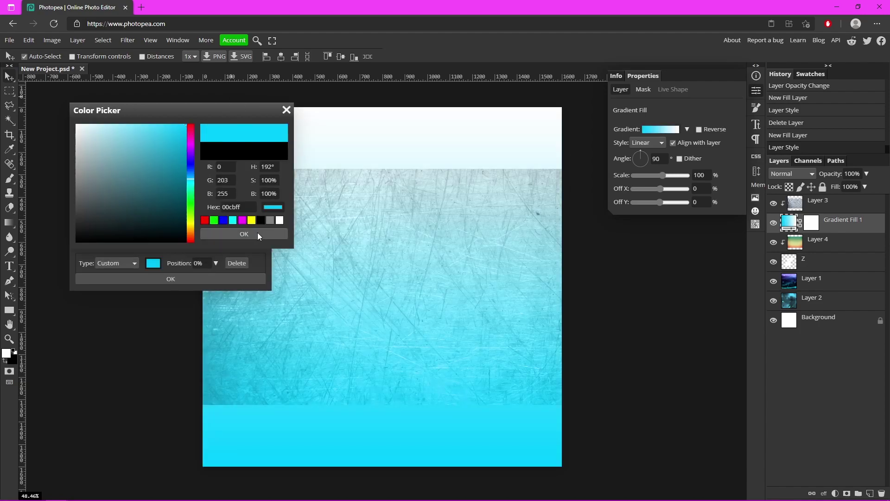
click(244, 234)
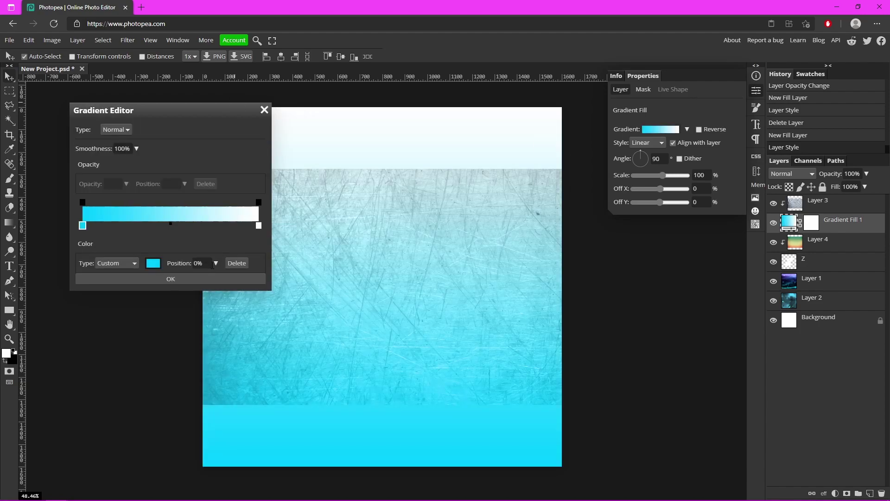
click(190, 279)
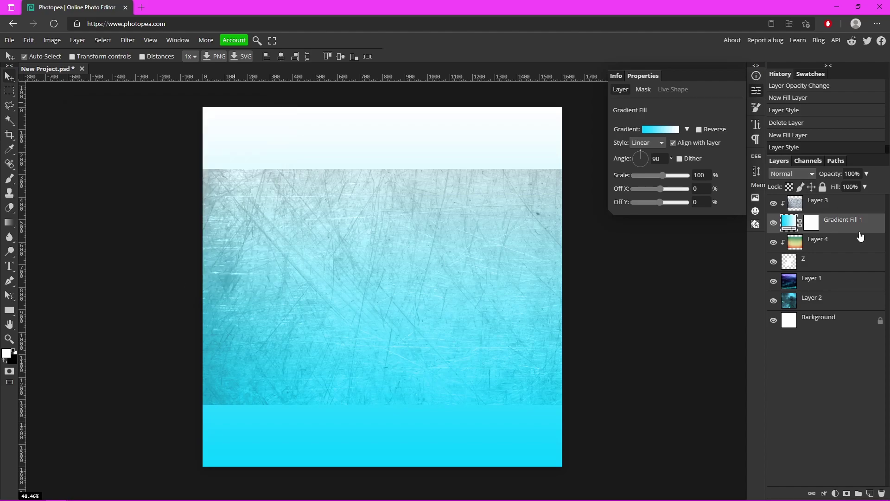
Clip Gradient Fill 1 to the Z at 68% scale, white stop centred, 61% opacity
right_click(843, 226)
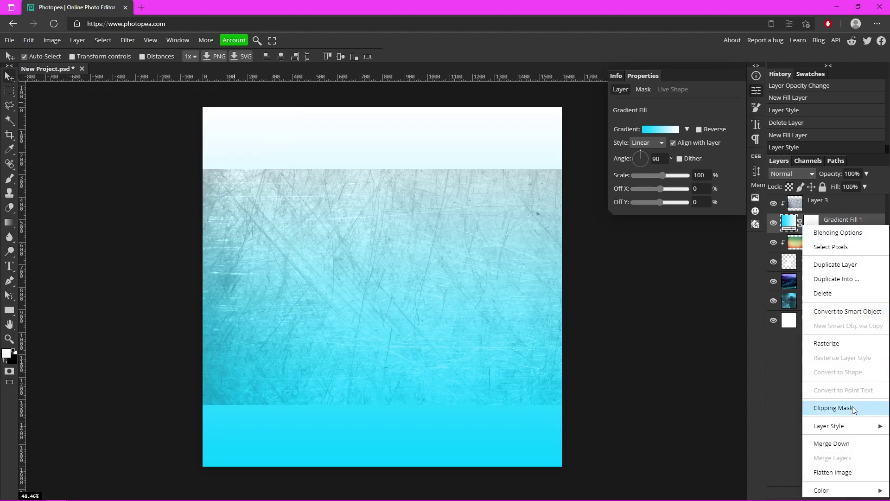
click(853, 407)
click(650, 175)
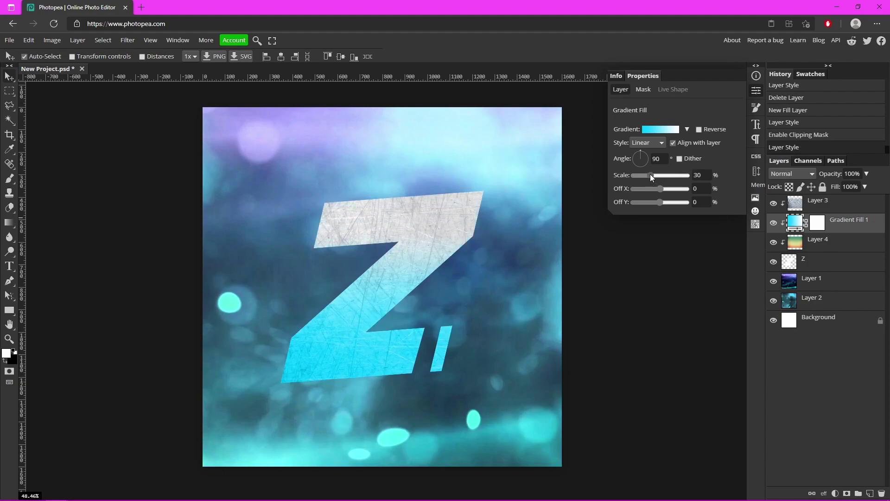
click(660, 129)
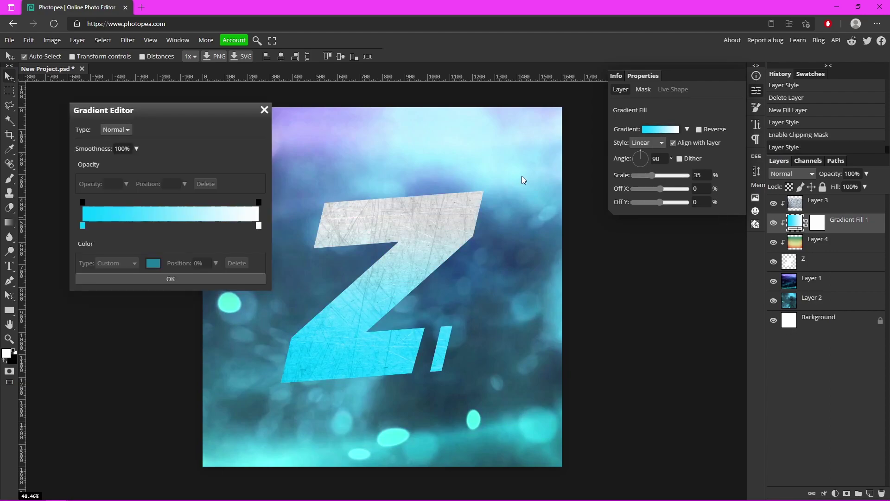
drag(258, 226, 160, 223)
click(325, 318)
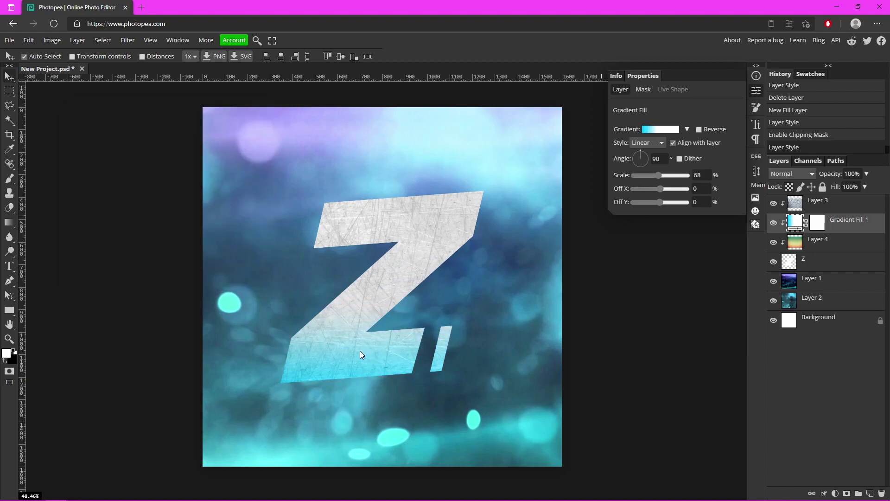
click(866, 173)
drag(848, 182, 853, 180)
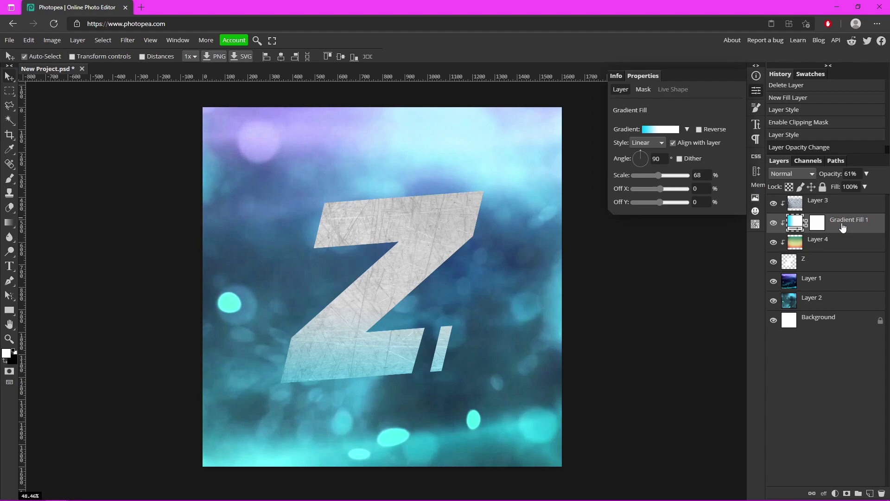
click(836, 493)
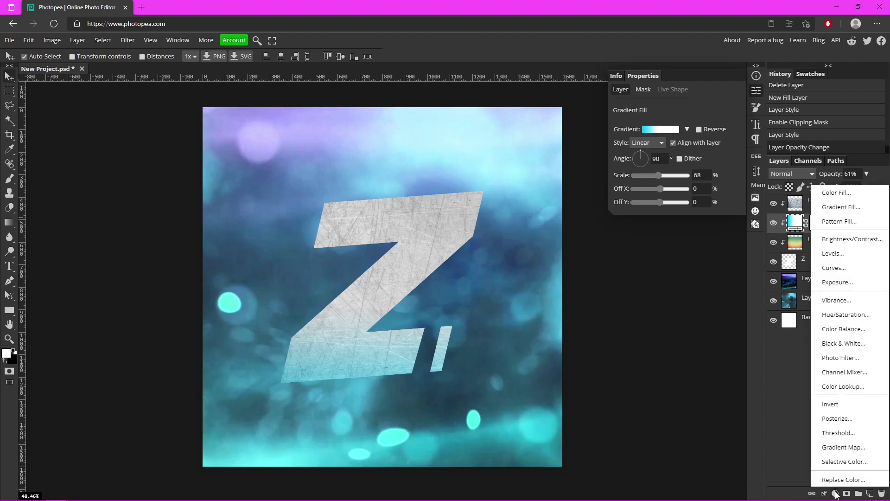
Add a cyan-to-white Gradient Fill layer angled at -100°
click(852, 205)
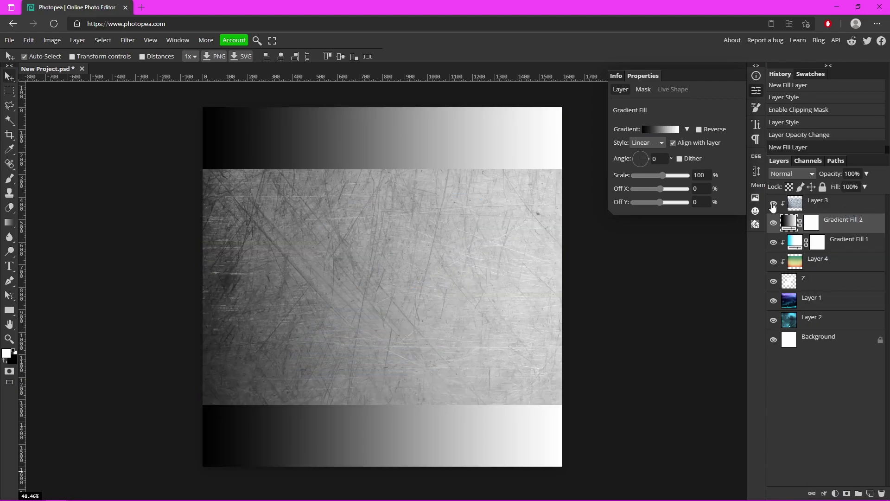
click(639, 164)
click(653, 158)
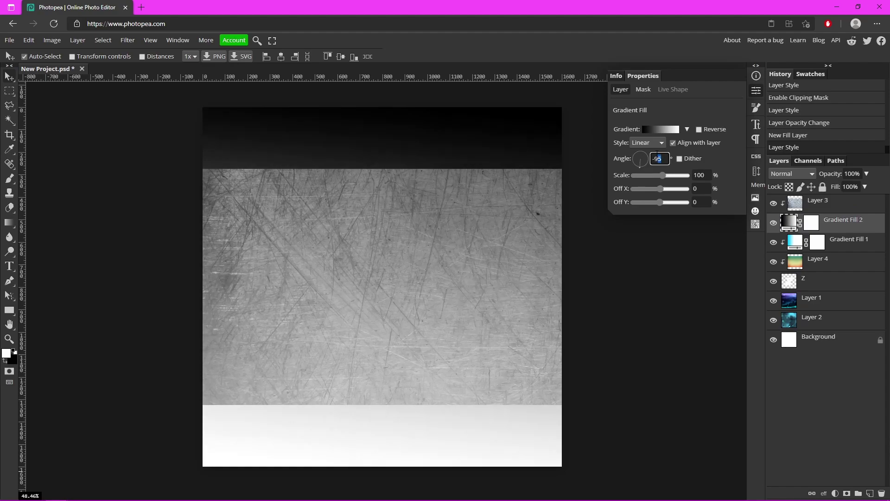
key(BackSpace)
text(-100)
key(Return)
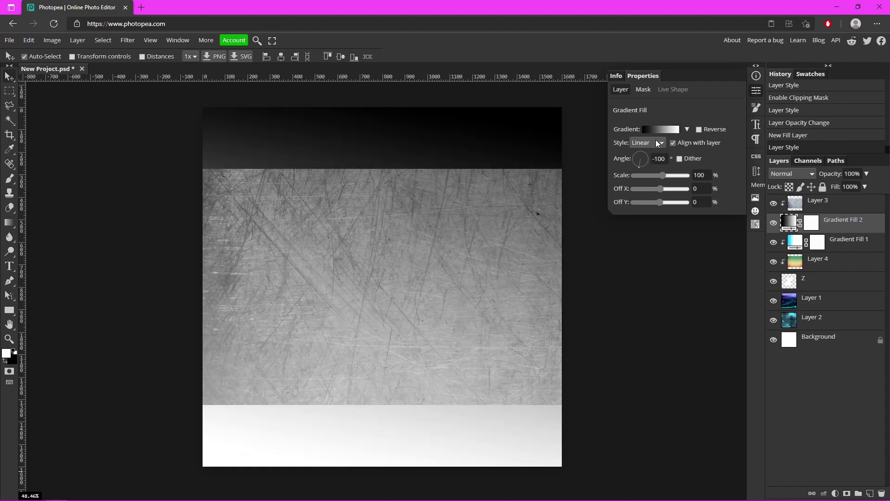
click(658, 130)
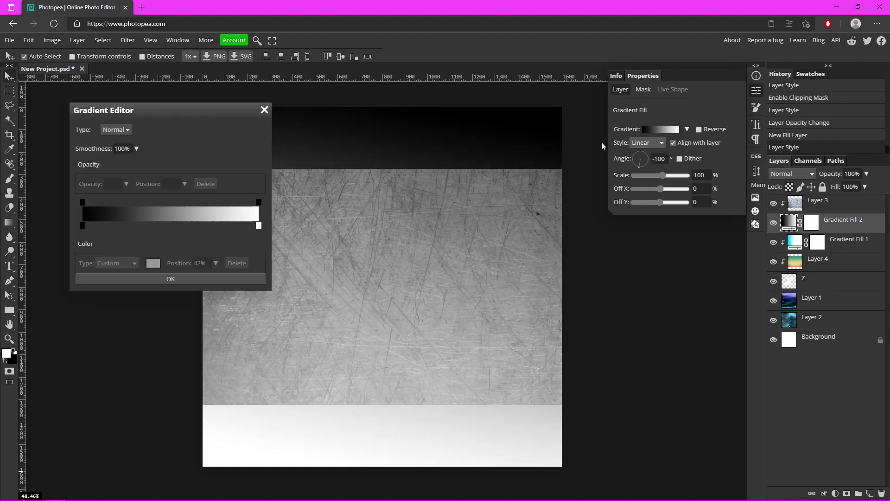
click(83, 226)
click(153, 263)
drag(84, 224, 213, 113)
click(251, 236)
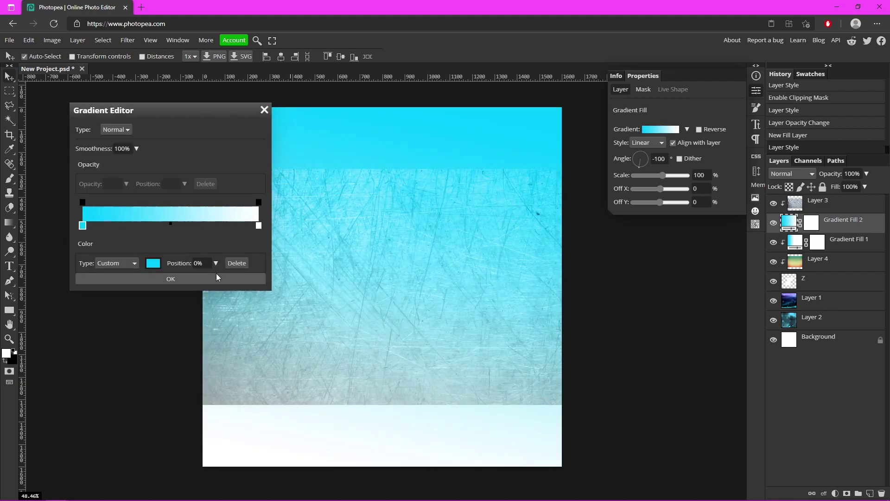
click(218, 278)
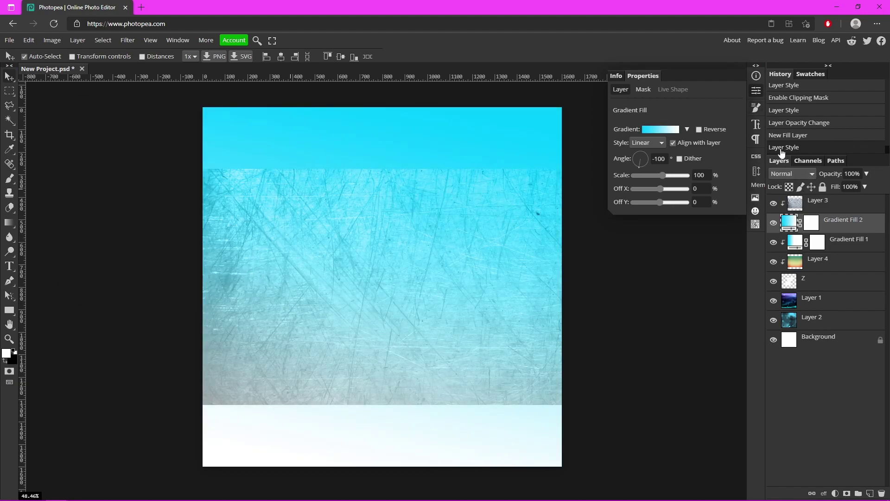
Clip Gradient Fill 2 to the Z, move its white stop to 39%, fade it to about 51%, and bring in the dust image
right_click(838, 221)
click(834, 400)
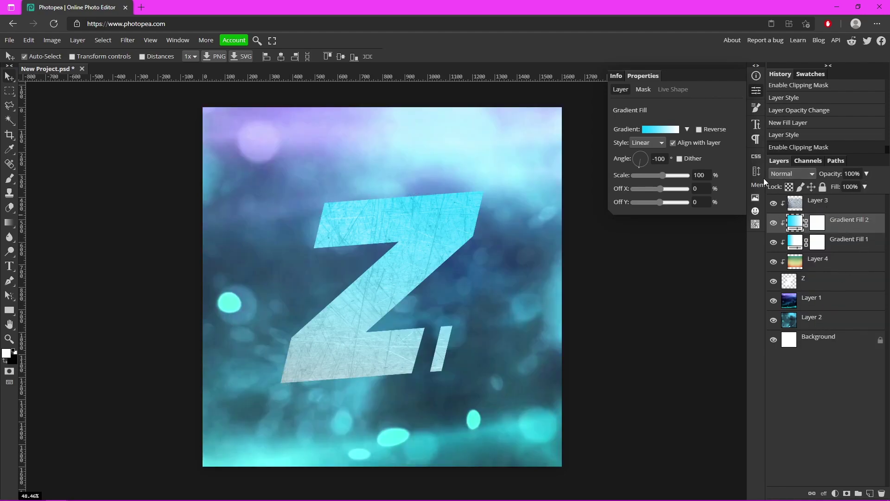
click(660, 132)
drag(260, 232, 152, 227)
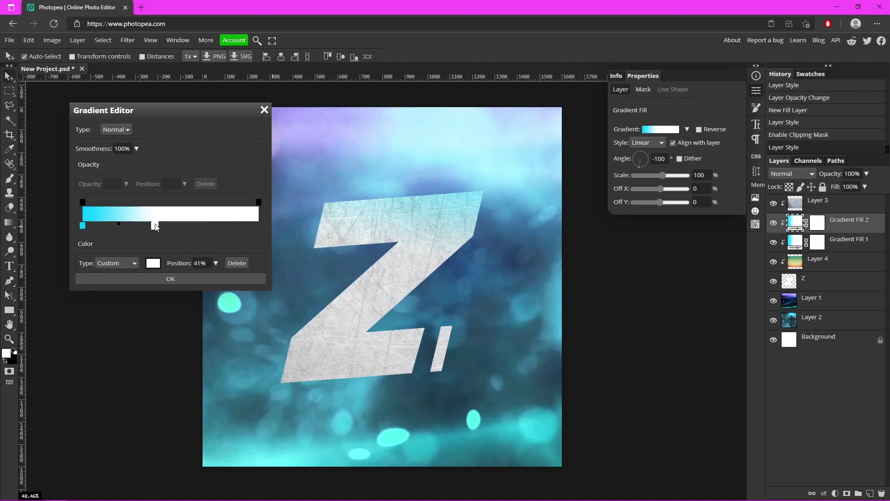
click(211, 280)
click(866, 174)
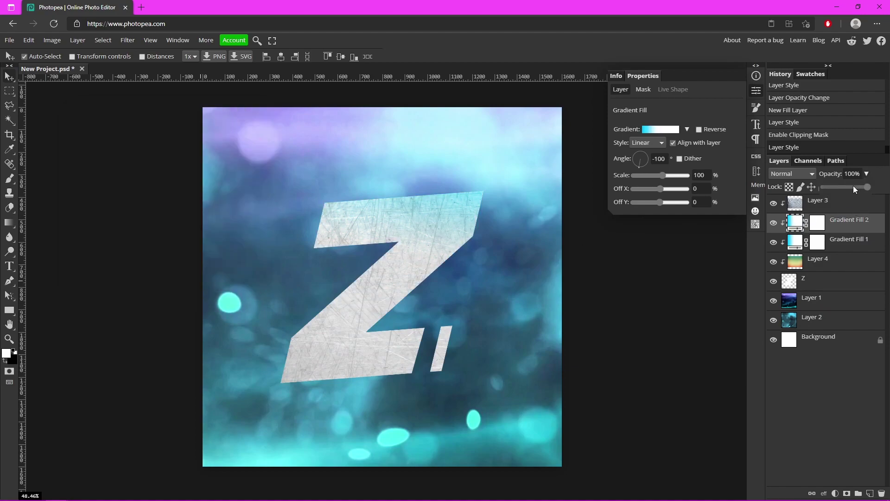
drag(854, 185, 848, 187)
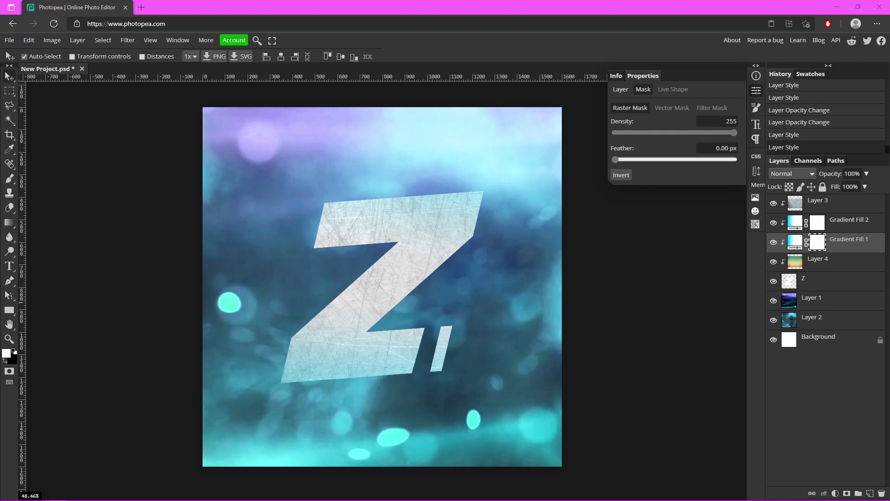
drag(0, 123, 0, 95)
Paste the dust-particle image and stretch it to cover the whole canvas
key(ctrl+v)
key(ctrl+t)
drag(394, 214, 747, 467)
drag(626, 411, 527, 422)
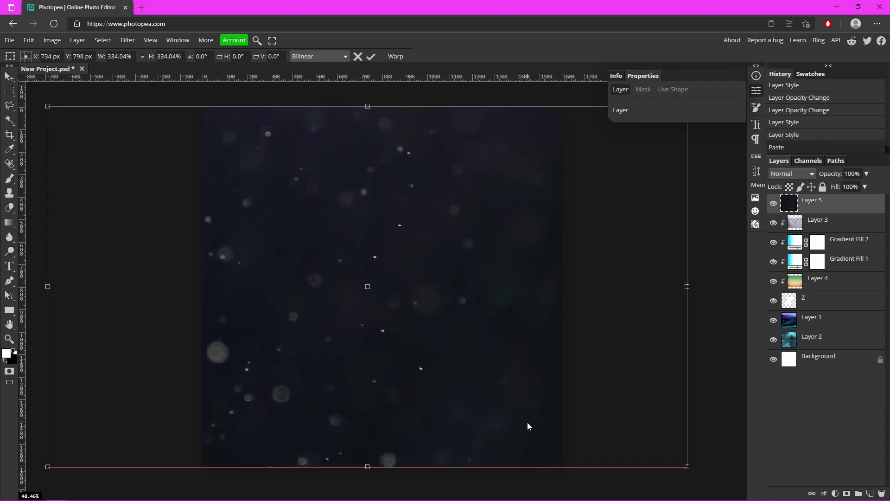
click(371, 56)
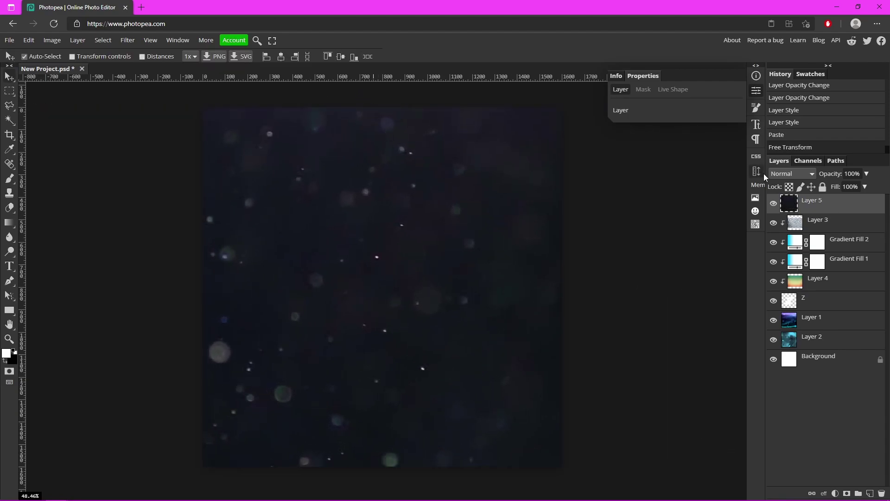
Blend the dust layer in Screen mode at 42% opacity, comparing with it hidden and shown
click(790, 174)
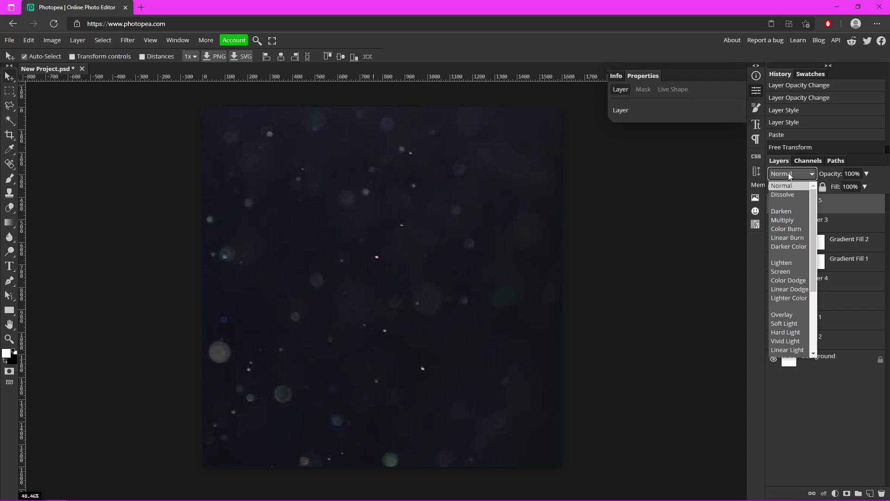
click(786, 272)
click(774, 207)
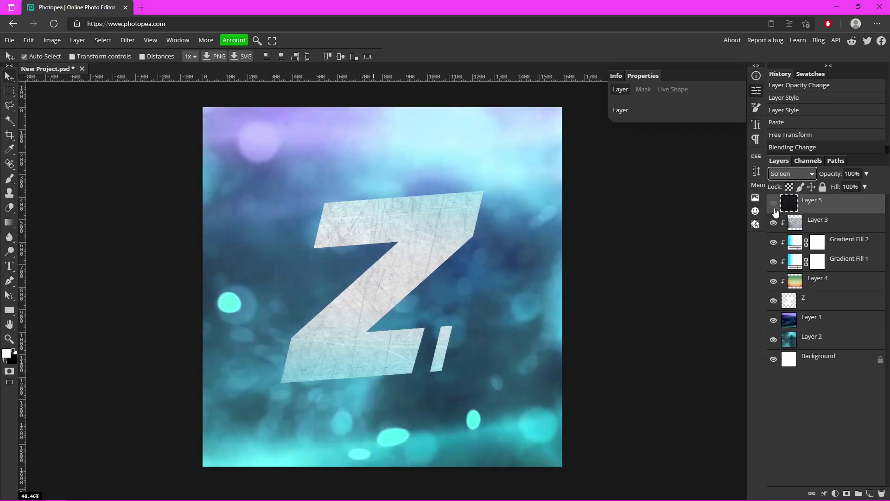
click(774, 204)
click(775, 208)
click(775, 207)
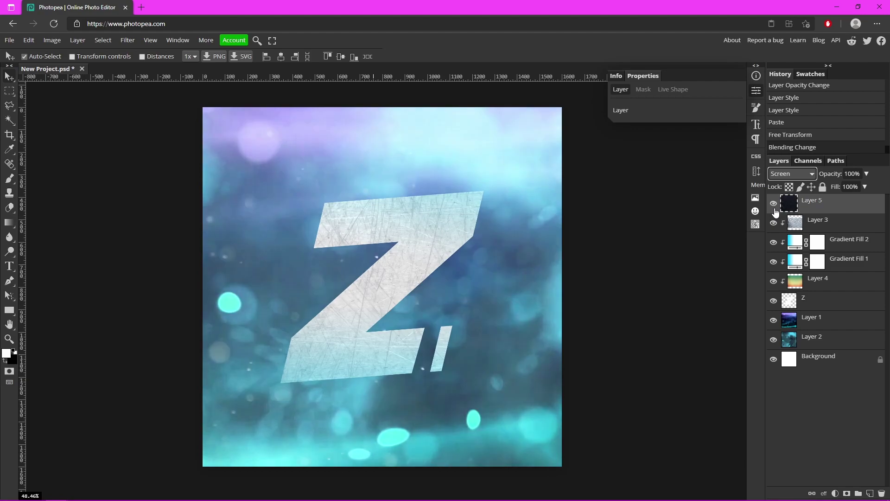
click(818, 207)
drag(866, 178, 844, 183)
click(773, 205)
click(774, 205)
click(774, 205)
click(774, 205)
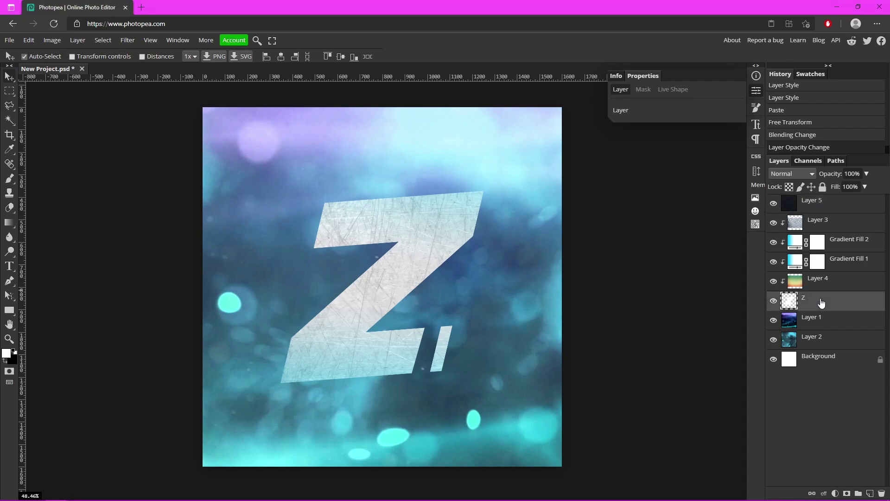
Add a new empty Layer 6 above Layer 1, beneath the Z
click(826, 317)
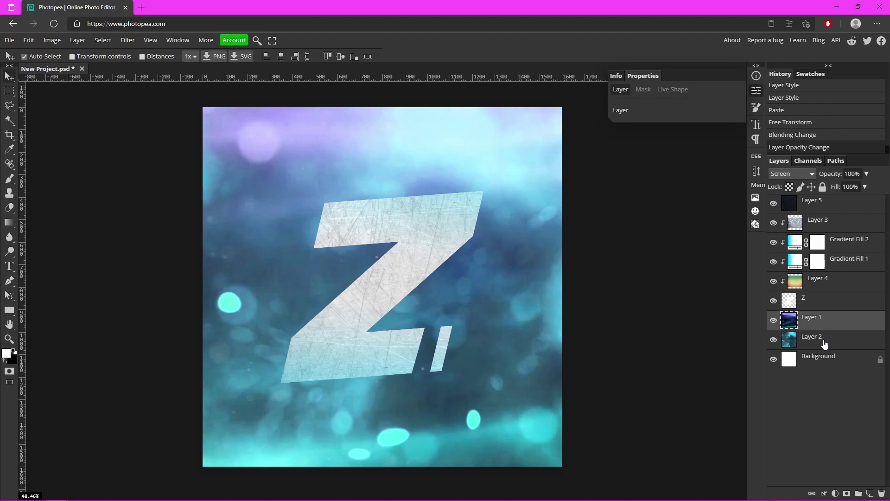
click(870, 494)
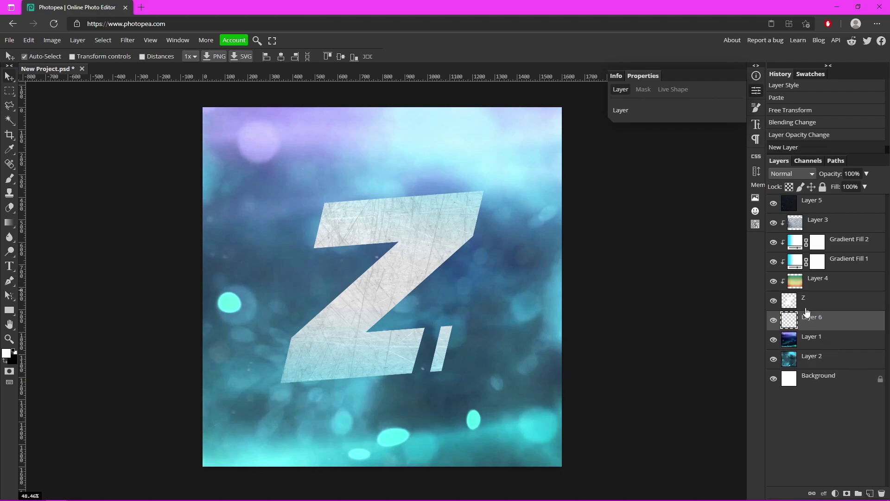
click(802, 305)
click(809, 317)
Paint a large soft white glow over the Z's centre and fade the layer to 32% opacity
click(9, 178)
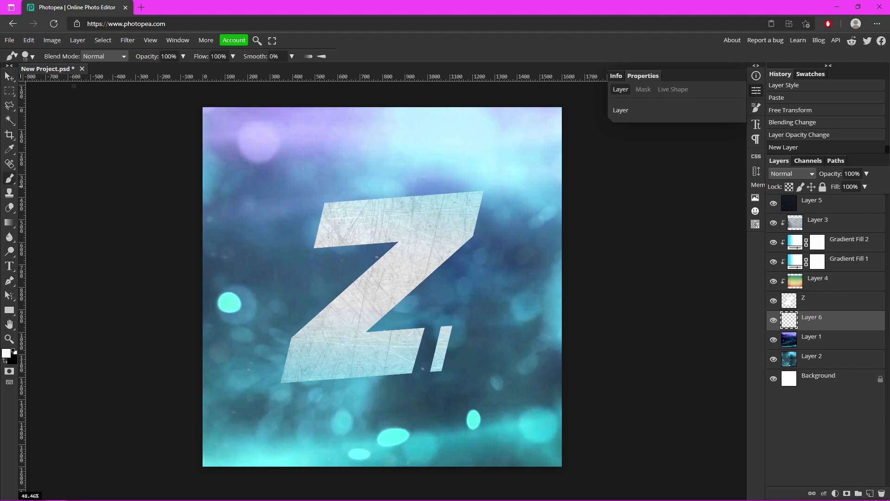
click(29, 56)
drag(74, 82, 121, 82)
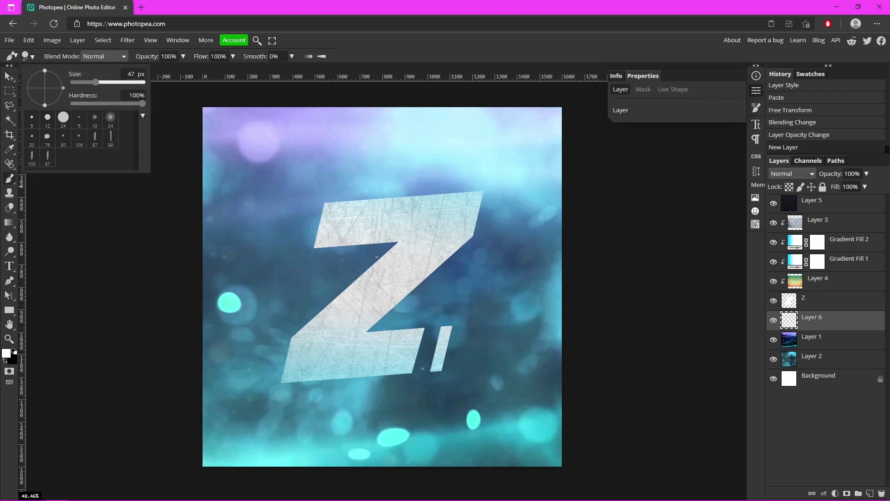
mouse_move(350, 289)
mouse_down()
mouse_move(341, 266)
mouse_move(513, 213)
mouse_move(343, 278)
mouse_move(315, 171)
mouse_move(365, 7)
mouse_move(344, 225)
mouse_move(304, 171)
mouse_move(527, 279)
mouse_move(336, 251)
mouse_move(348, 250)
mouse_move(344, 143)
mouse_move(362, 94)
mouse_move(371, 96)
mouse_up()
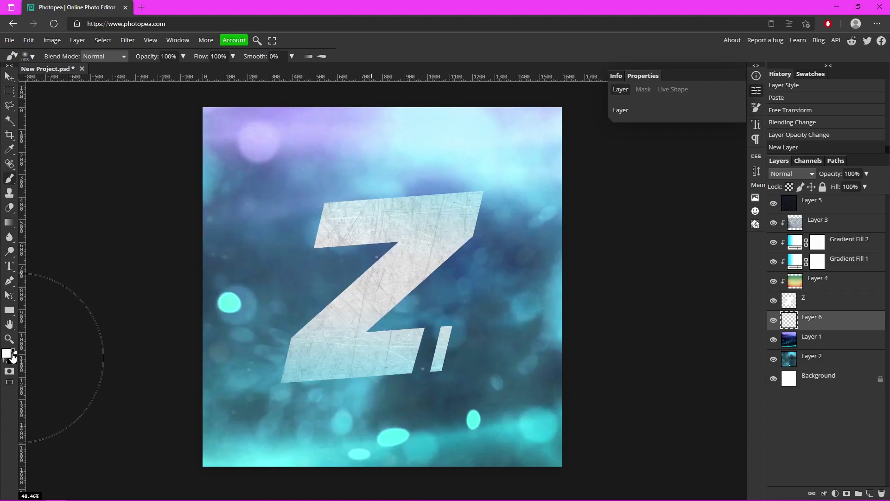
drag(369, 290, 377, 288)
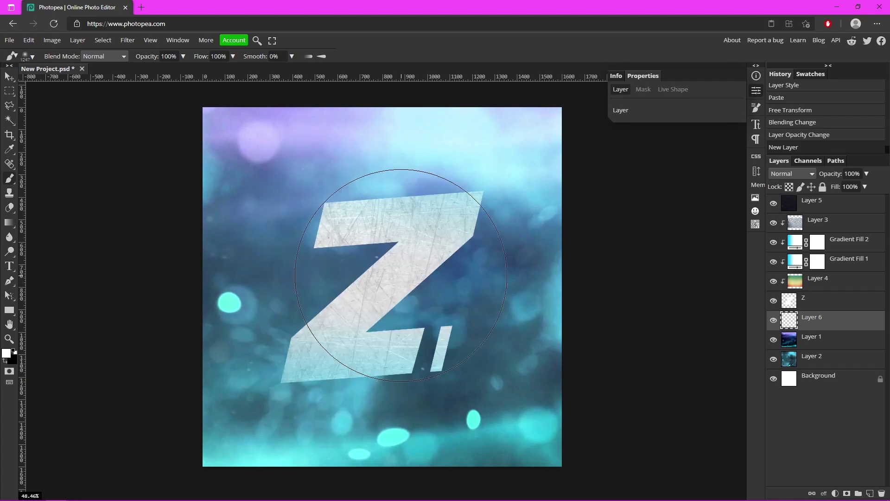
click(377, 287)
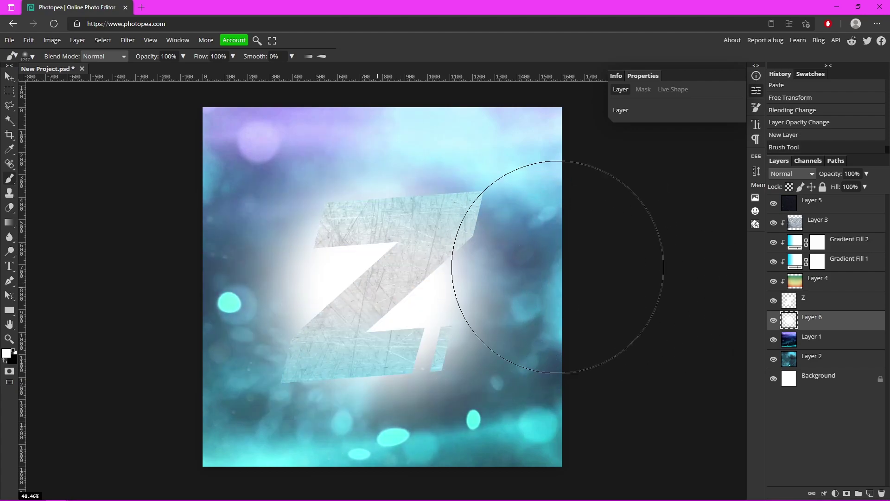
click(851, 187)
mouse_move(852, 187)
mouse_down()
mouse_move(818, 185)
mouse_move(839, 182)
mouse_up()
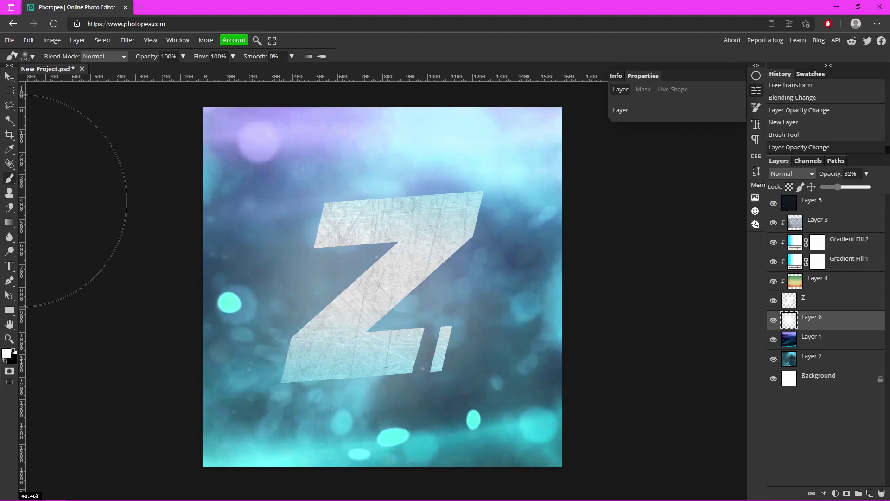
click(825, 212)
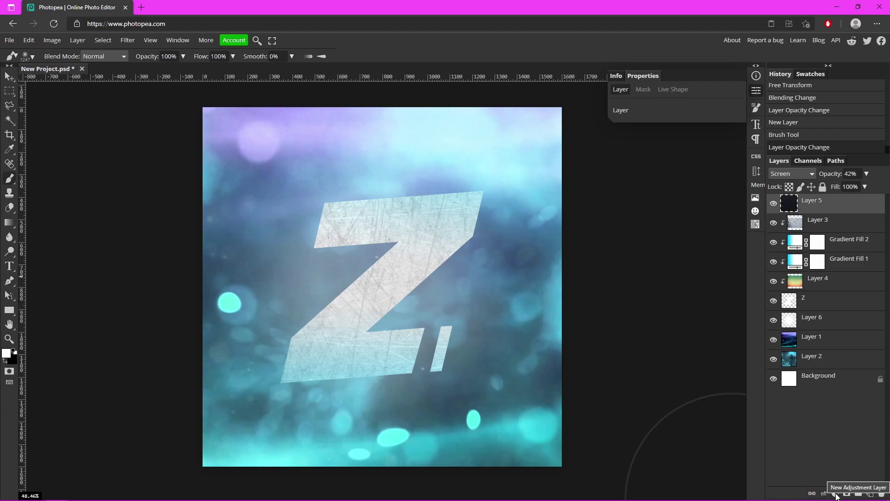
Add a Curves adjustment layer with highlights raised and shadows lowered into an S-curve
click(837, 494)
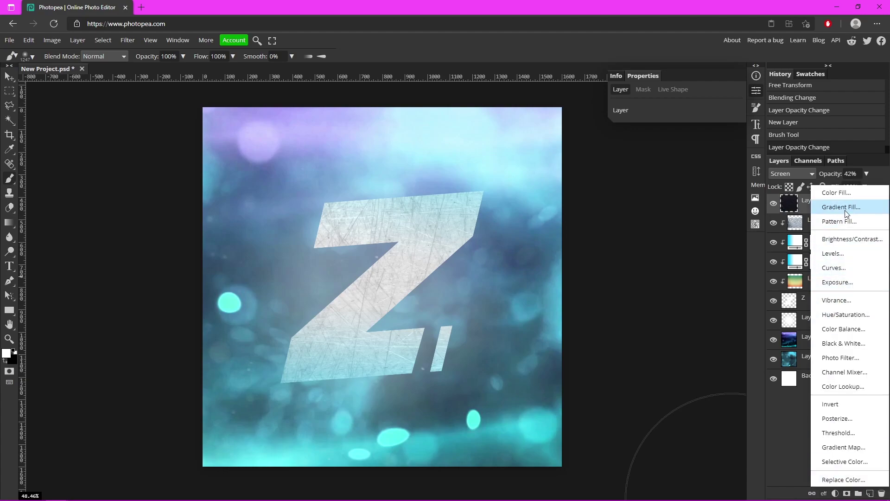
click(851, 276)
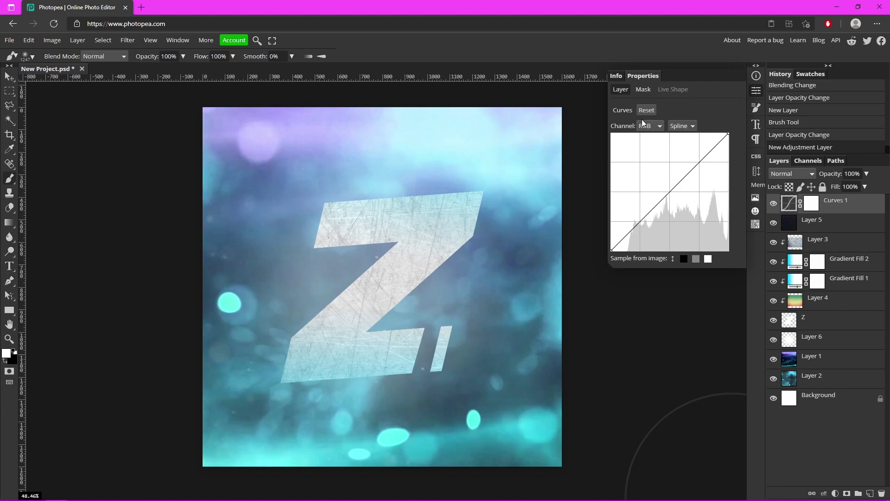
drag(698, 164, 700, 160)
drag(638, 224, 641, 247)
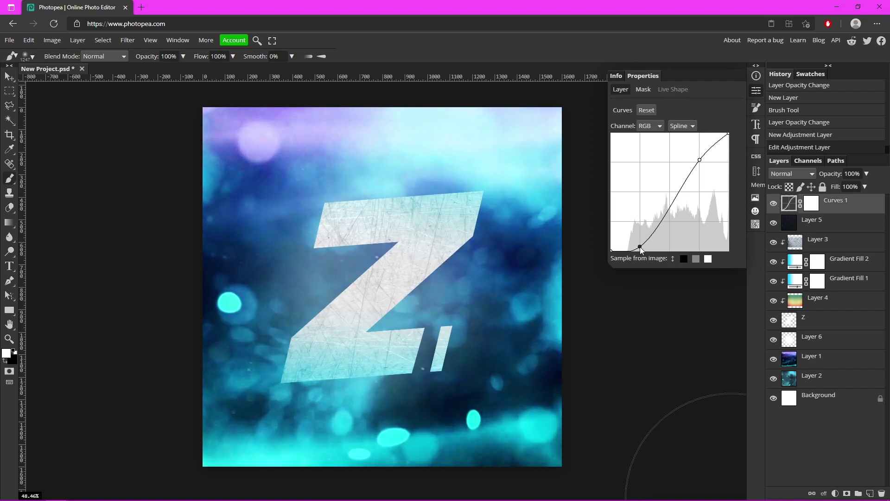
mouse_move(700, 161)
mouse_down()
mouse_move(701, 153)
mouse_move(698, 231)
mouse_move(697, 161)
mouse_move(714, 169)
mouse_move(700, 161)
mouse_up()
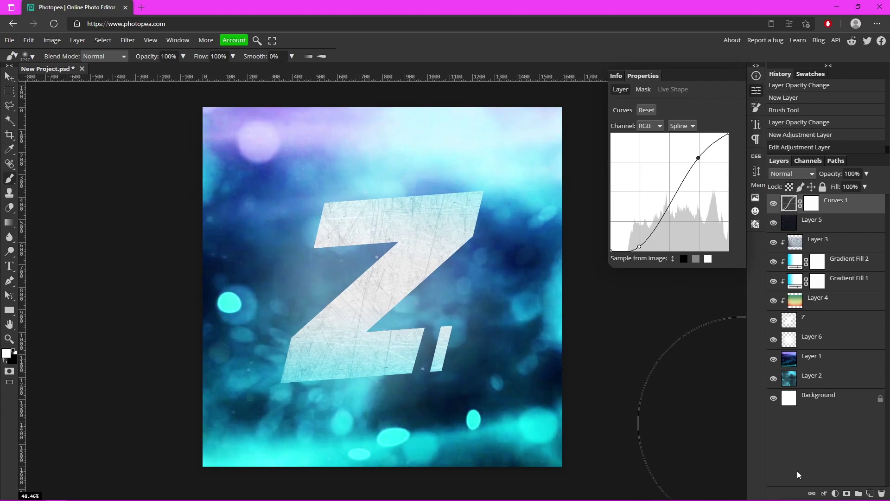
Add a Brightness/Contrast adjustment layer with brightness −18 and contrast 28
click(836, 493)
click(844, 246)
mouse_move(674, 164)
mouse_down()
mouse_move(723, 164)
mouse_move(677, 160)
mouse_move(692, 160)
mouse_up()
mouse_move(675, 137)
mouse_down()
mouse_move(656, 137)
mouse_move(668, 136)
mouse_up()
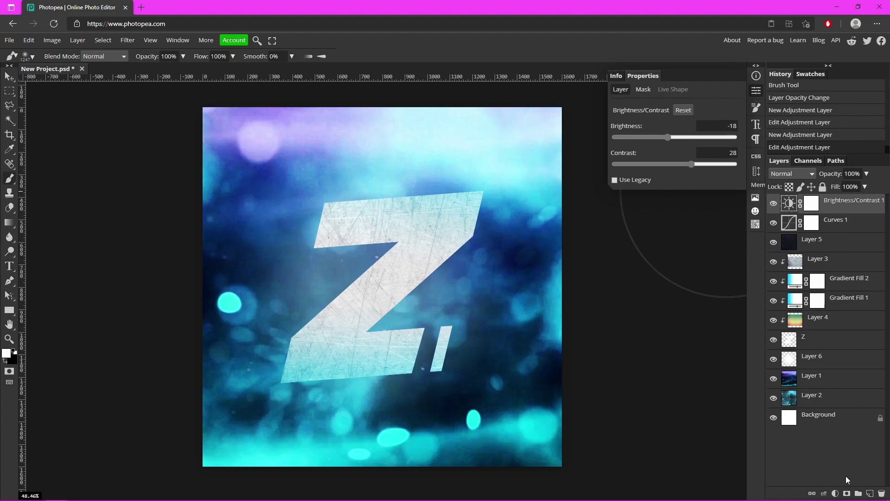
Add an Exposure adjustment layer and compare the artwork with it on and off
click(837, 494)
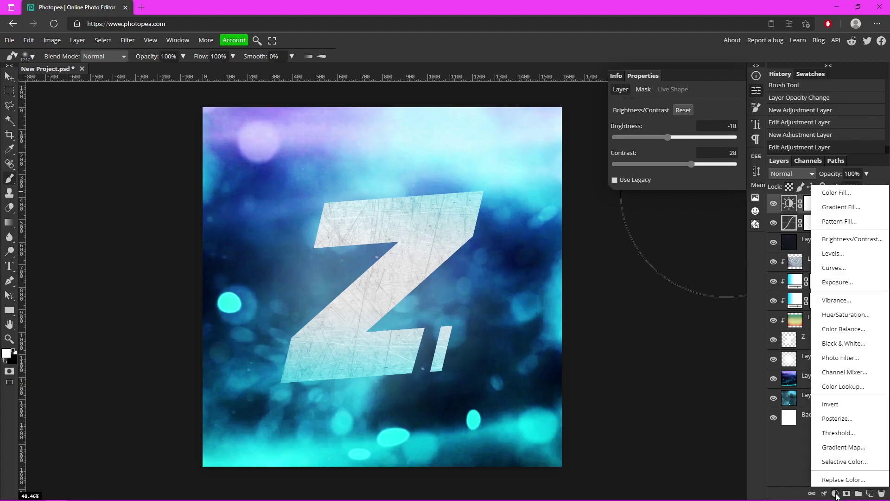
click(858, 284)
drag(674, 165, 675, 165)
click(774, 204)
click(774, 205)
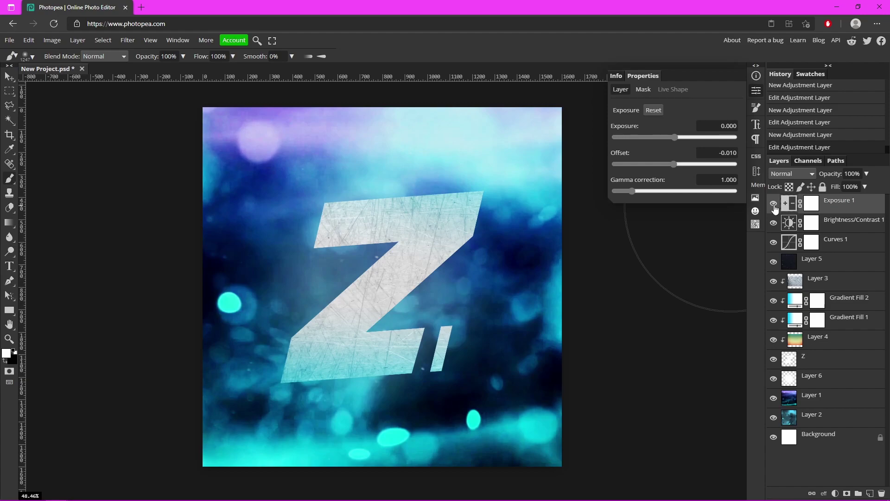
Fade Layer 6's haze to 26% opacity and zoom out to see the whole artwork
click(816, 376)
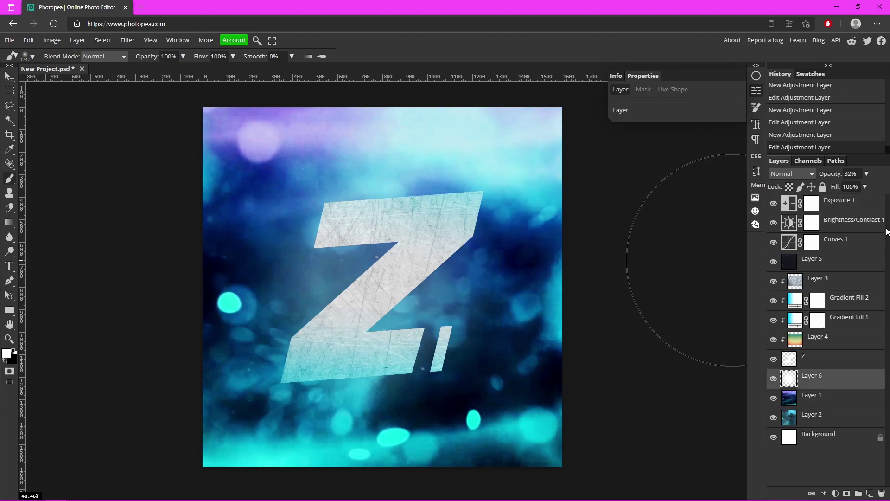
click(867, 174)
drag(851, 186, 840, 186)
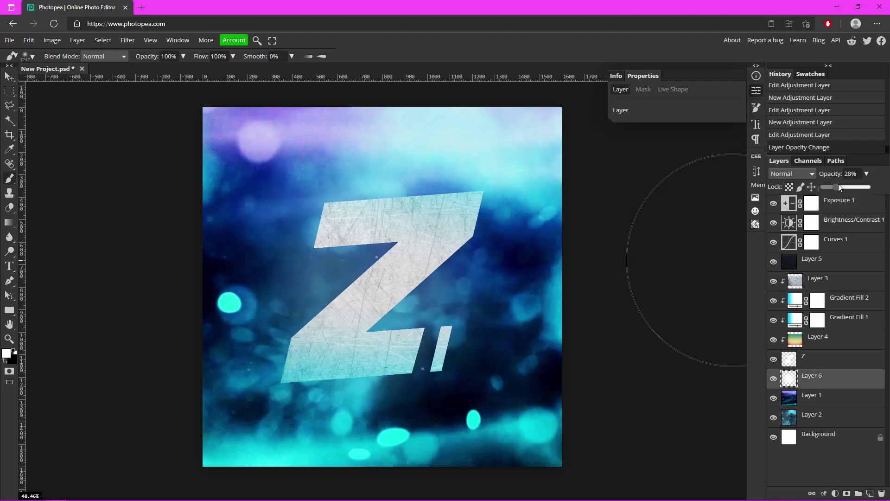
click(775, 378)
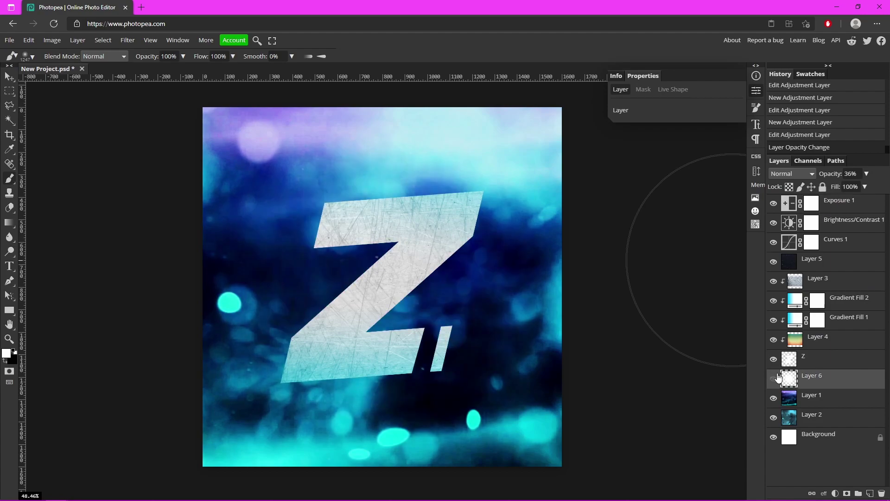
click(778, 378)
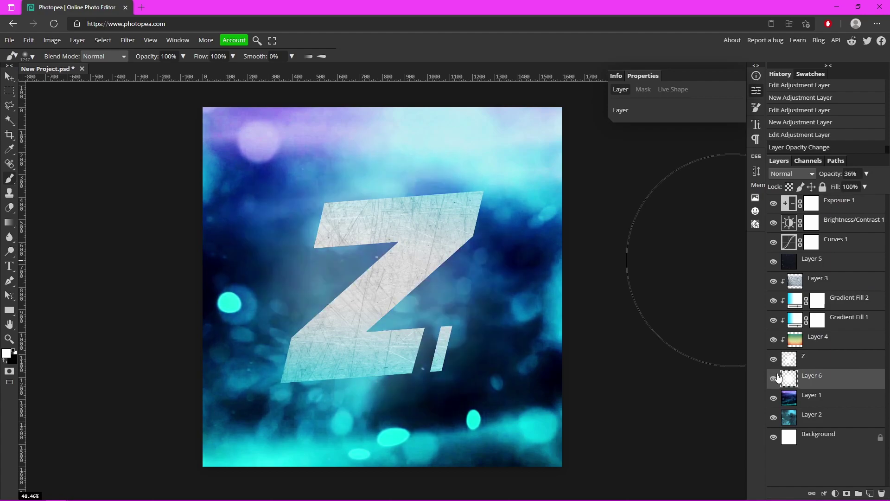
key(2)
key(6)
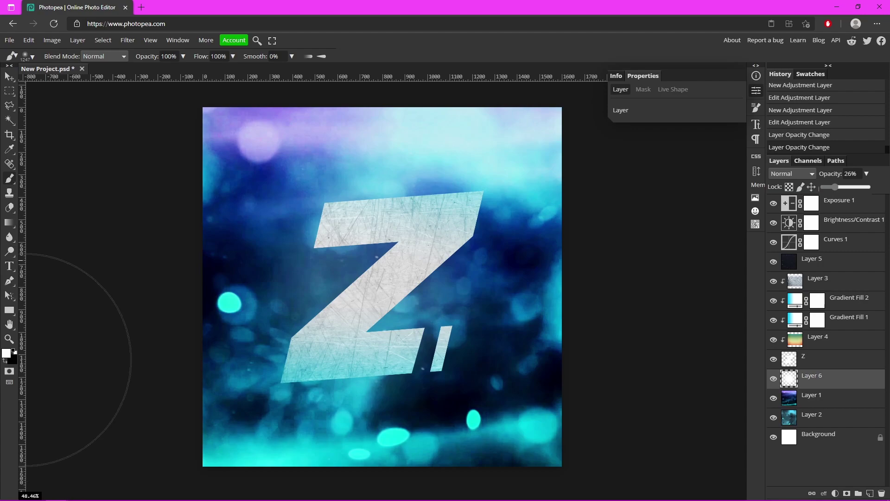
click(8, 339)
alt+click(201, 283)
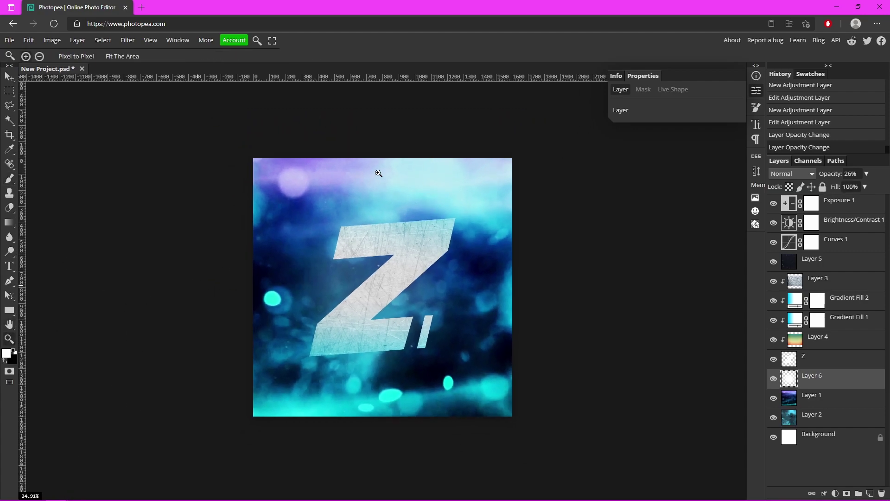
On a new Layer 7 above Layer 5, paint a huge soft white glow across the canvas top
click(821, 265)
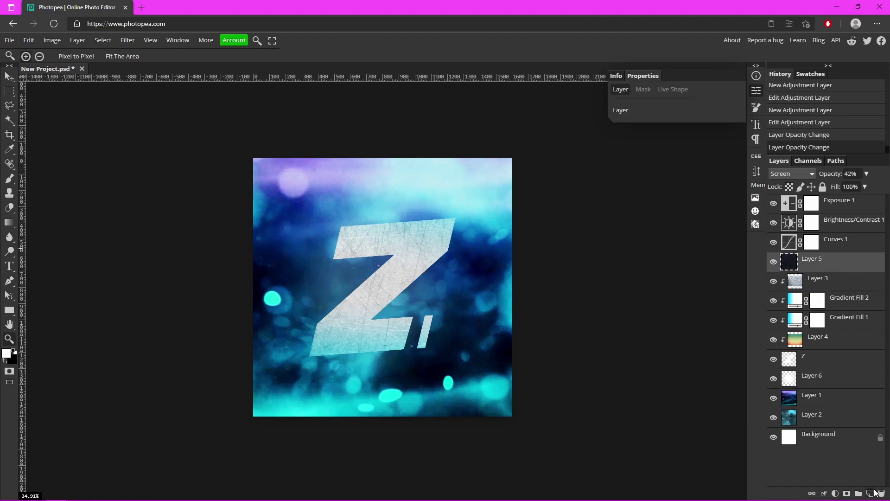
click(870, 493)
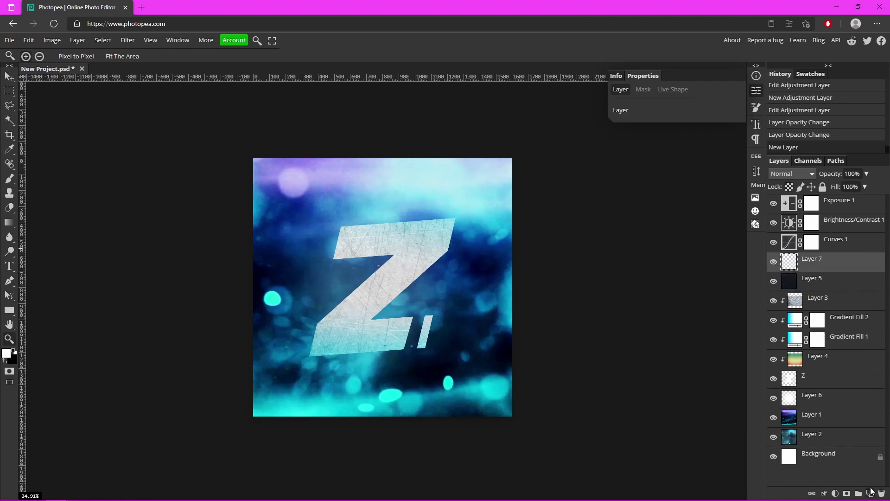
click(10, 179)
drag(362, 143, 426, 139)
click(378, 116)
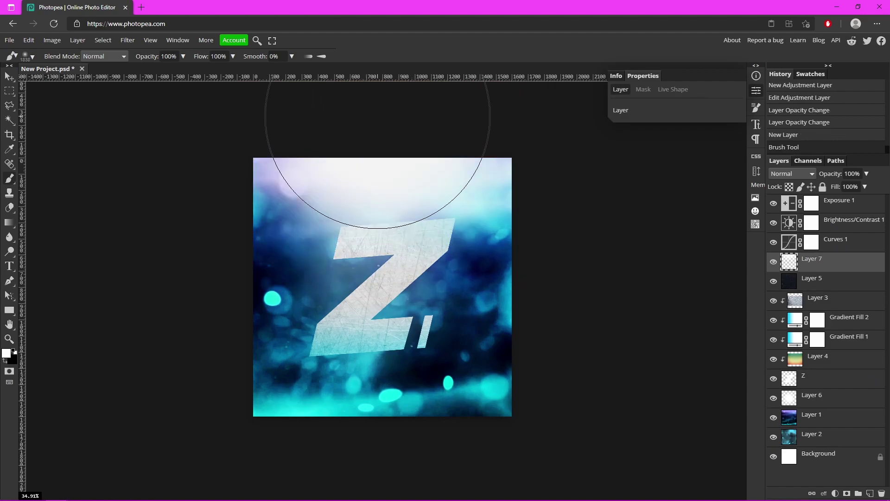
key(ctrl+z)
key(ctrl+shift+z)
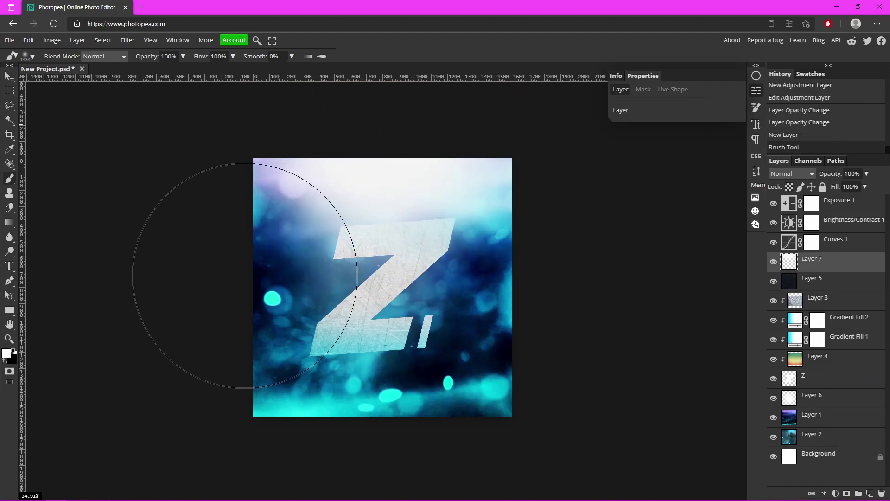
click(9, 339)
click(200, 332)
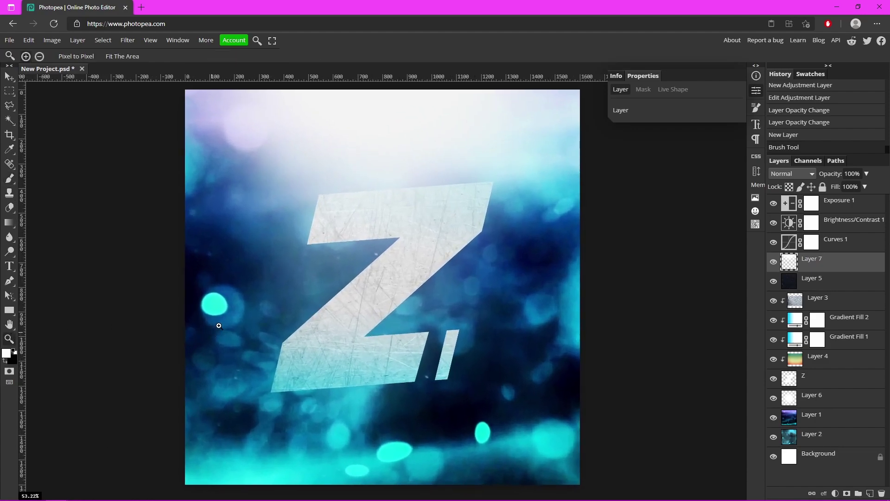
Set Layer 7 to about 62% opacity, compare the glow on and off, and close the properties panel
click(866, 174)
mouse_move(861, 185)
mouse_down()
mouse_move(773, 182)
mouse_move(862, 189)
mouse_move(845, 190)
mouse_move(854, 188)
mouse_up()
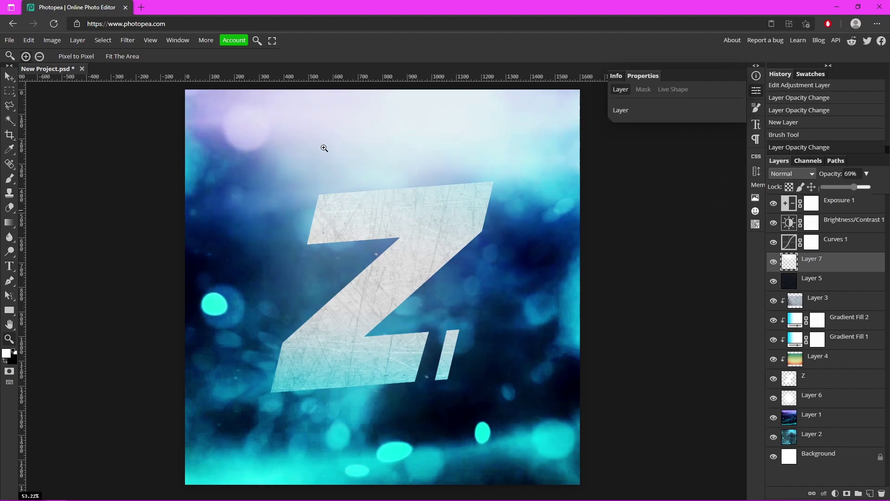
key(ctrl+minus)
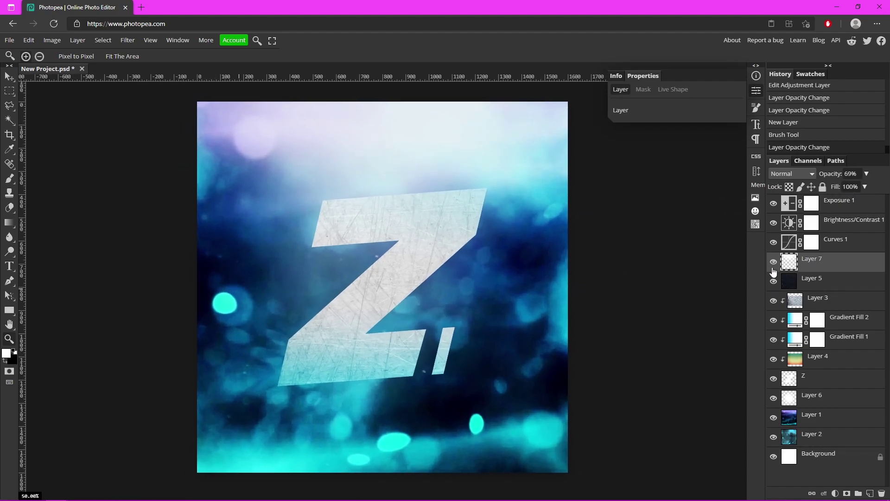
click(774, 263)
click(774, 263)
scroll(463, 314, up, 1)
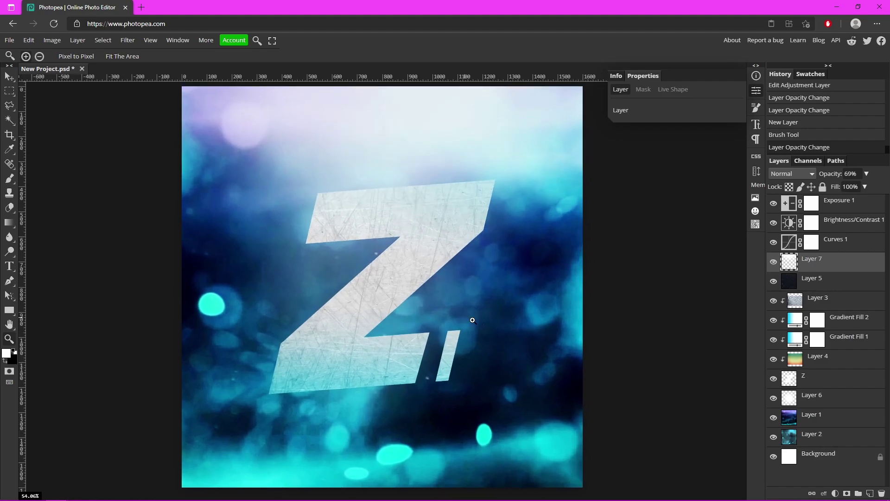
scroll(473, 320, down, 1)
scroll(398, 318, up, 2)
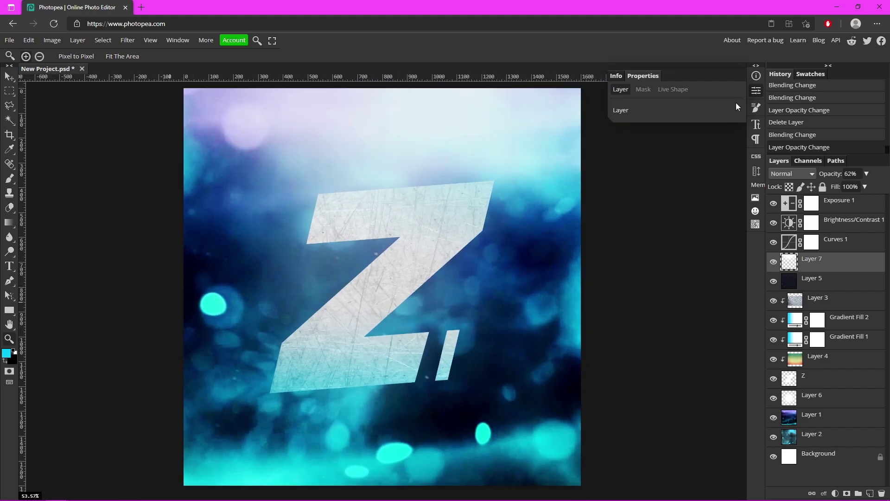
click(752, 94)
scroll(356, 288, up, 2)
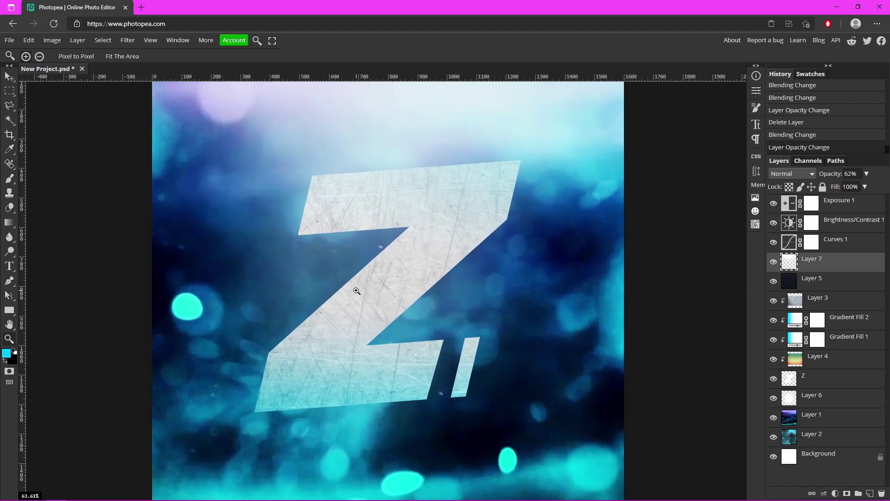
scroll(346, 290, down, 4)
scroll(379, 286, up, 2)
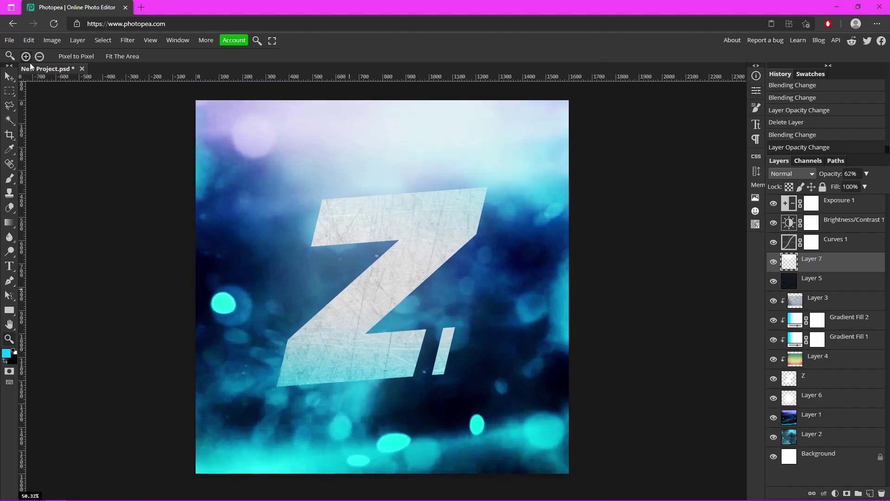
click(9, 40)
Save the Z logo as a 1600×1600 PNG with 97% quality
mouse_move(40, 177)
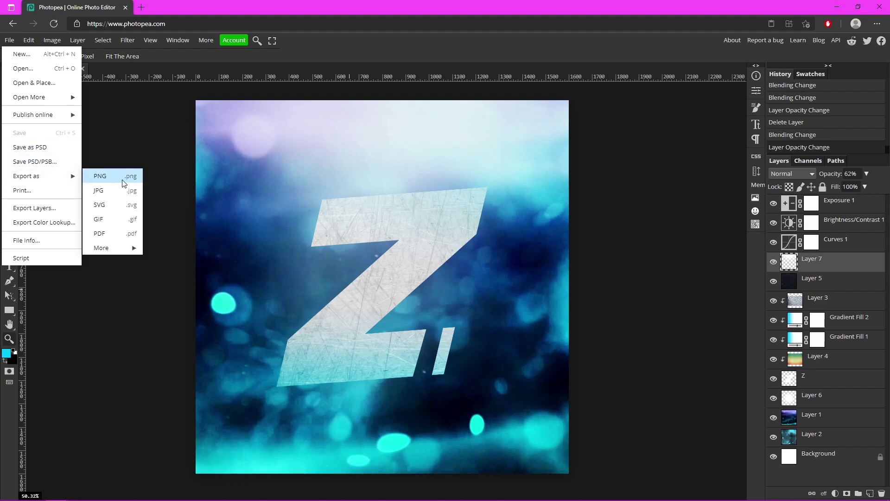
click(123, 182)
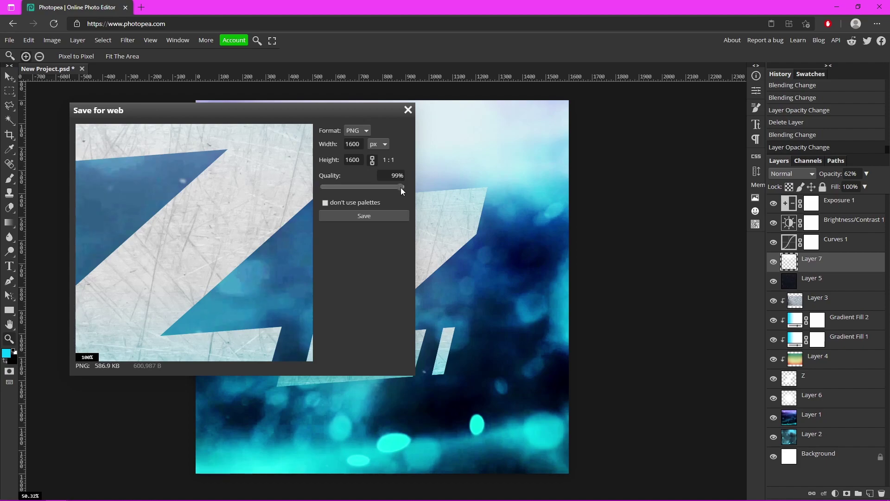
drag(401, 187, 400, 191)
click(394, 214)
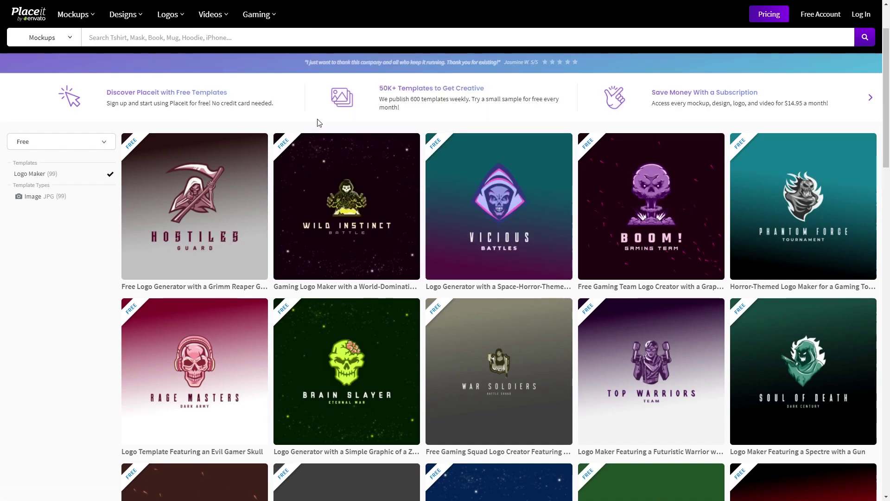
Browse the free gaming logo templates and open the Brain Slayer zombie skull design
mouse_move(177, 17)
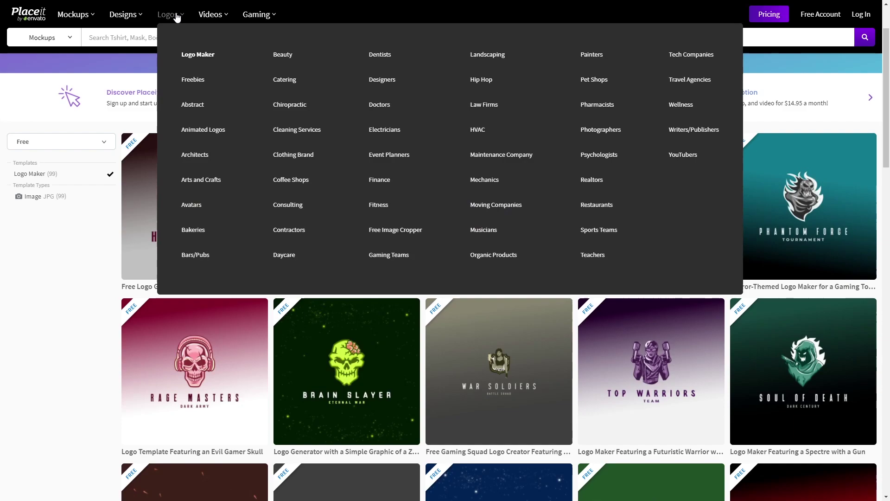
mouse_move(142, 17)
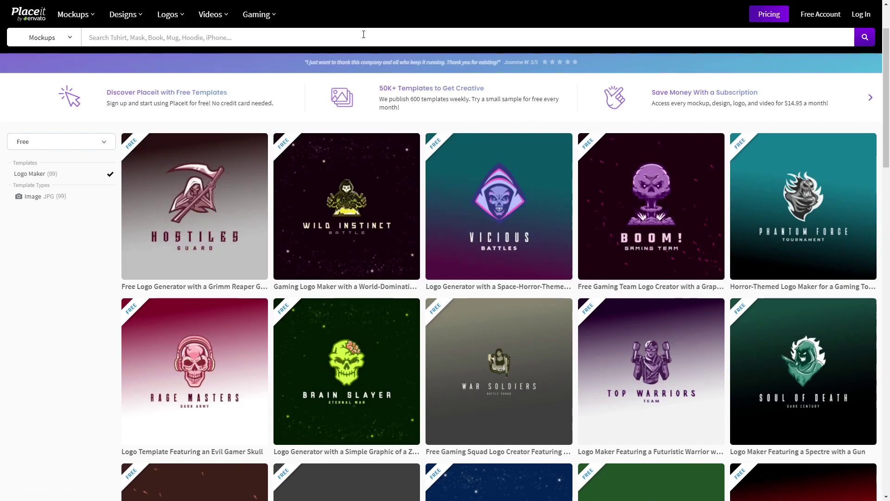
scroll(575, 223, down, 3)
scroll(575, 223, down, 10)
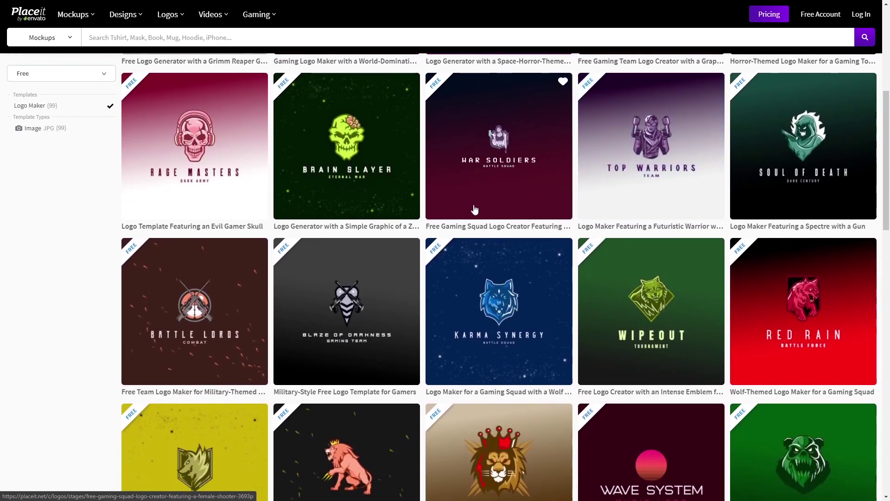
scroll(543, 340, up, 13)
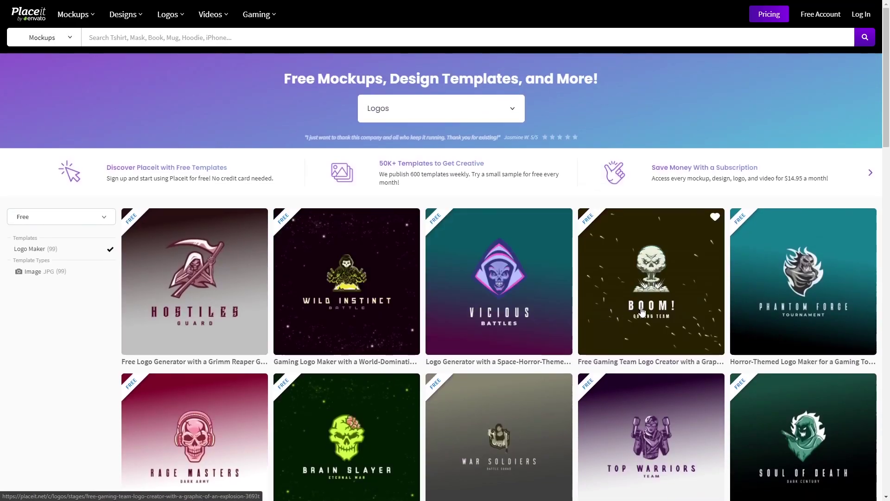
scroll(320, 288, down, 3)
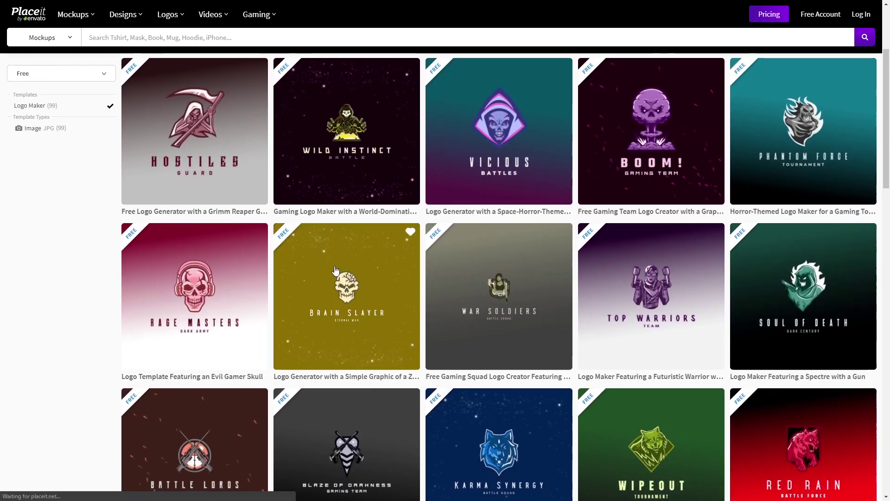
click(336, 271)
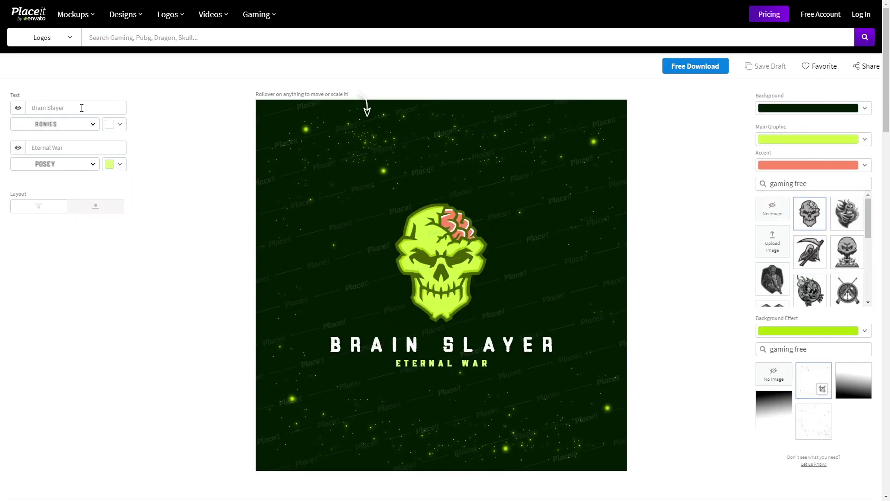
Select the title text, then make the main graphic and background sparkles cyan
drag(82, 109, 14, 108)
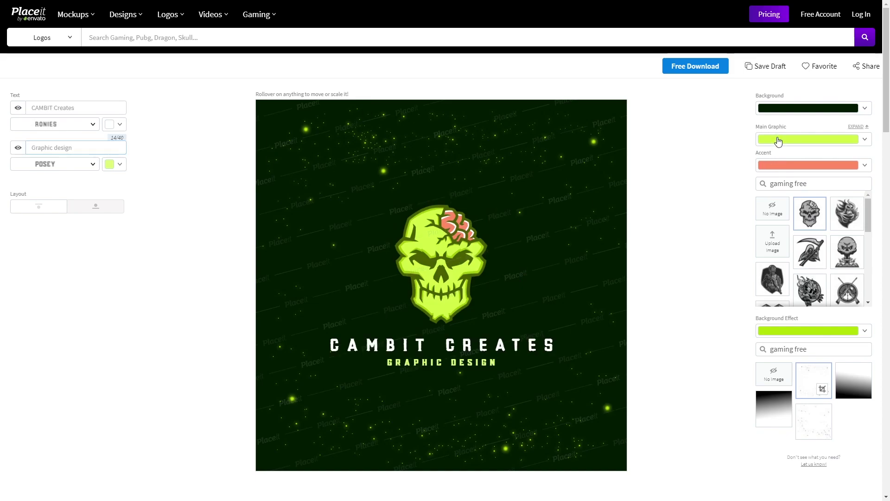
click(779, 144)
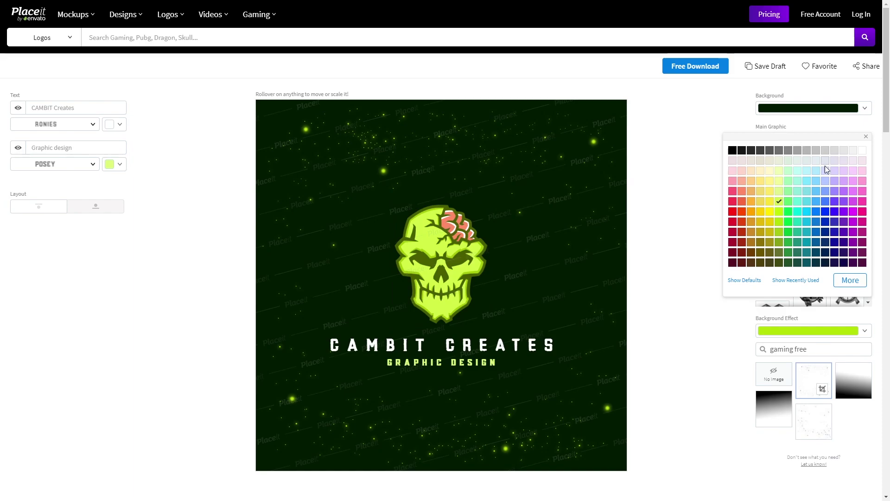
click(810, 204)
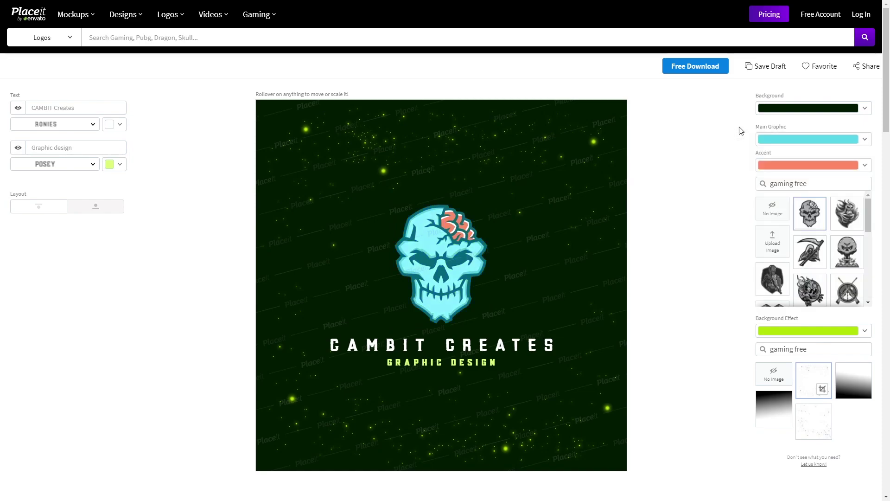
click(790, 330)
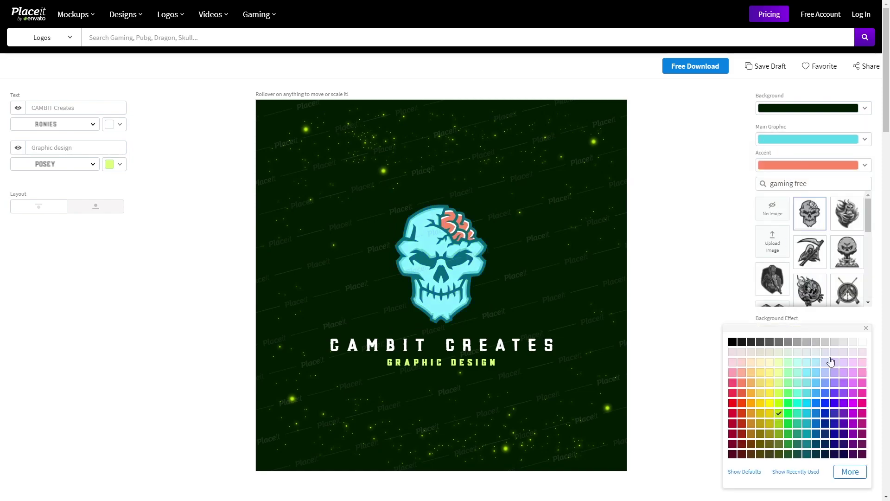
click(808, 414)
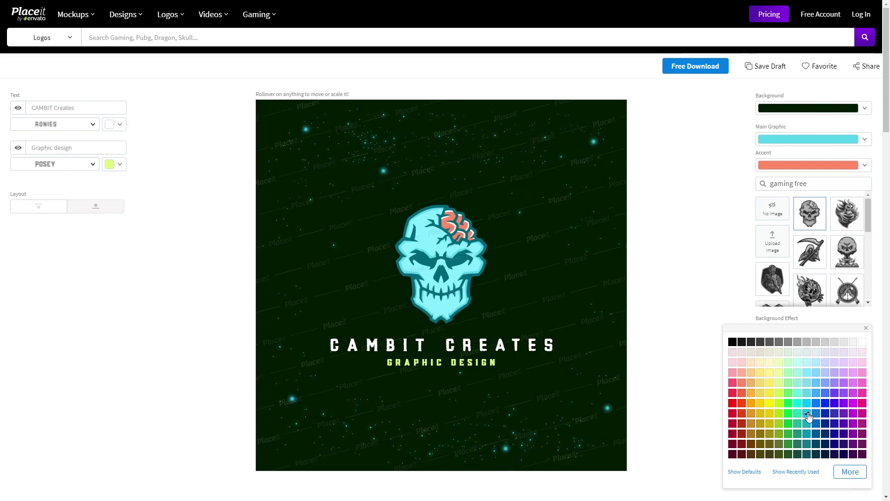
click(751, 210)
Make the accent light teal and the Graphic design subtitle cyan
click(804, 168)
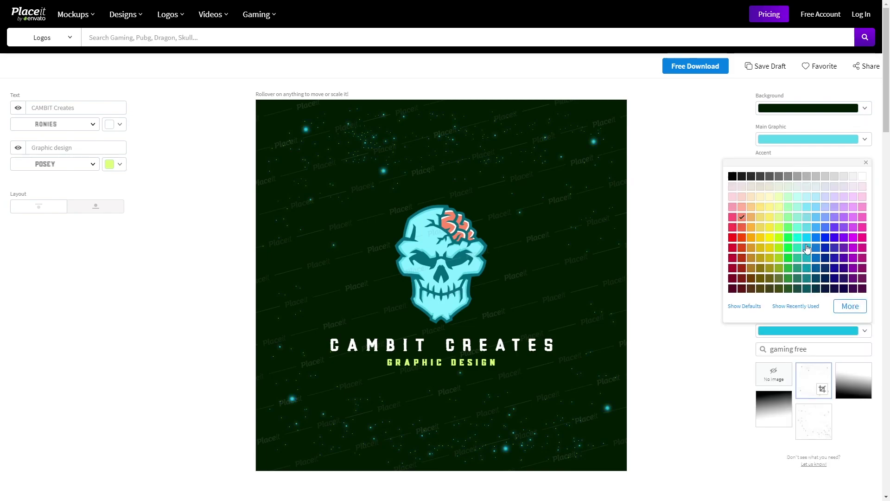
click(808, 217)
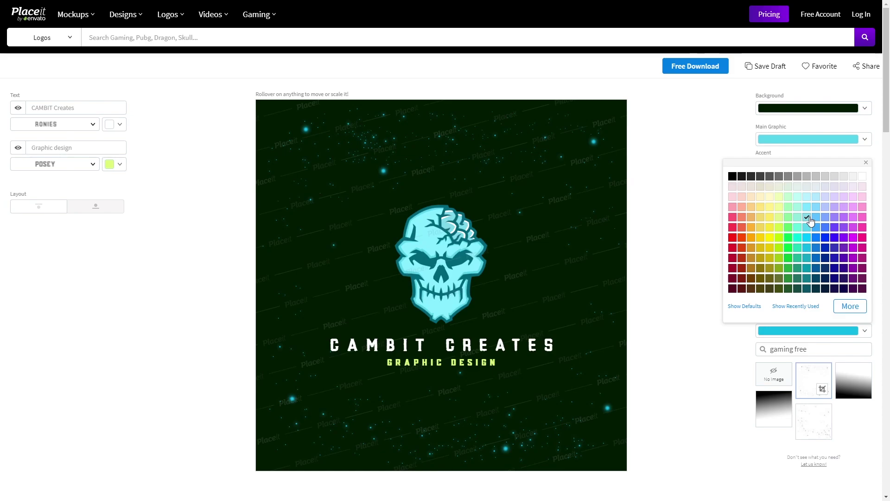
click(684, 215)
click(122, 164)
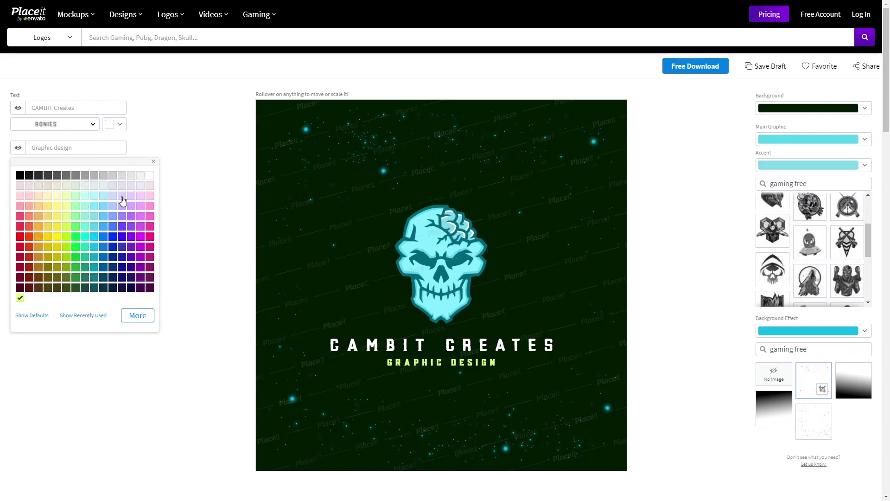
click(98, 239)
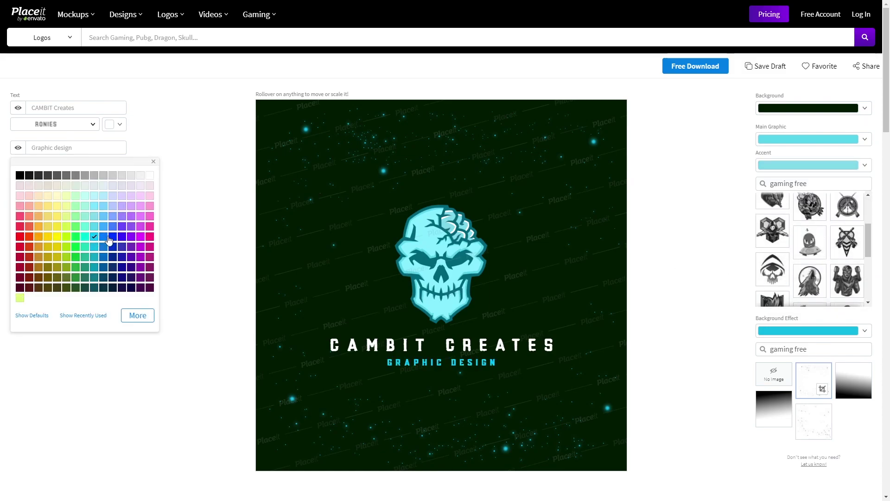
click(187, 213)
scroll(812, 267, down, 2)
scroll(828, 272, down, 8)
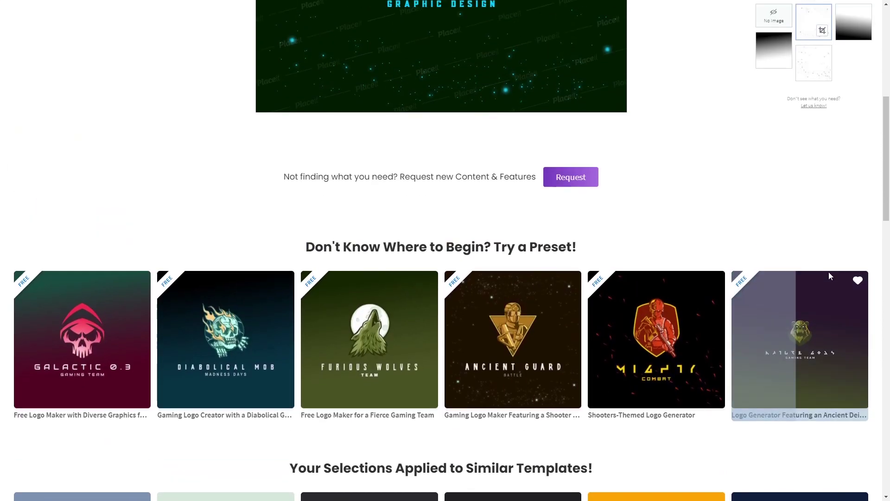
Try the flaming ghost skull, alien UFO, female warrior and headphone skull graphics
scroll(834, 291, up, 4)
scroll(825, 310, up, 3)
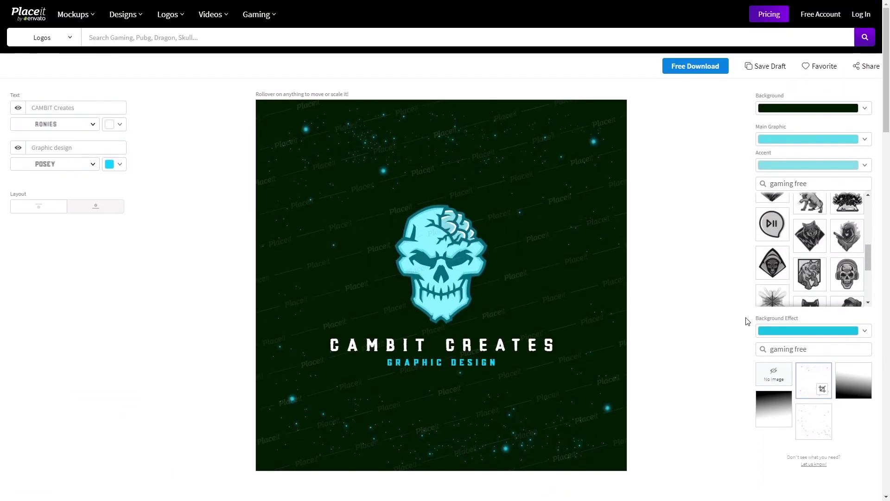
scroll(812, 240, up, 5)
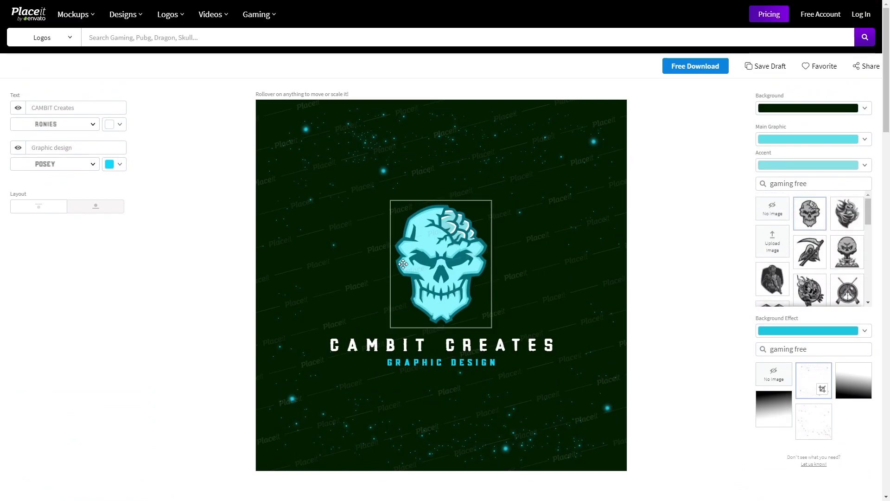
click(847, 214)
scroll(827, 257, down, 2)
click(821, 264)
scroll(835, 269, down, 1)
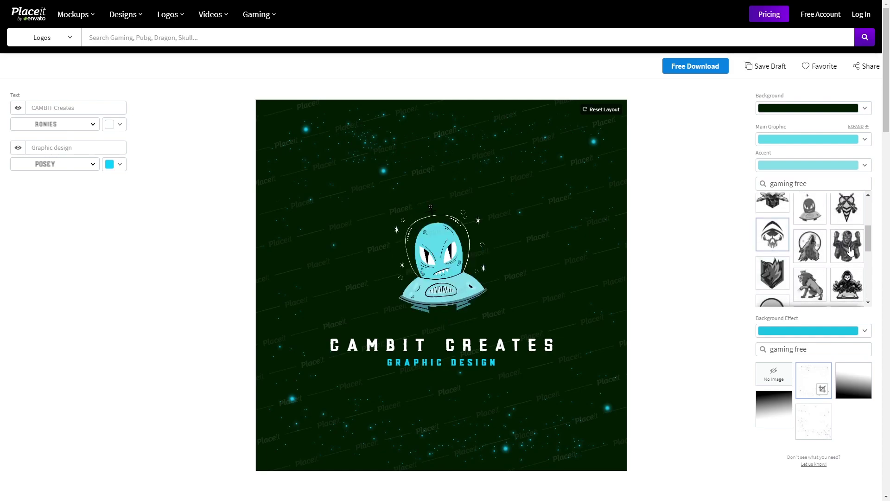
scroll(847, 260, down, 1)
click(847, 232)
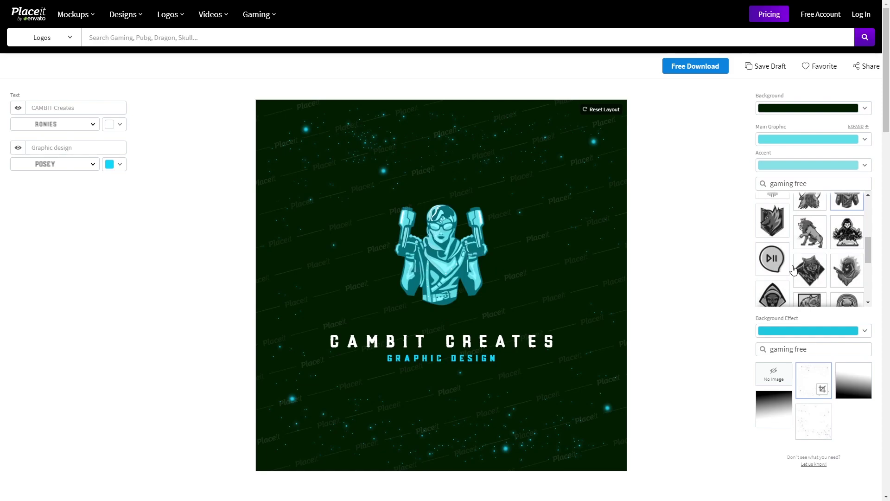
scroll(797, 253, down, 1)
click(846, 238)
Use the bear as the main graphic and move the CAMBIT CREATES title and subtitle up beneath it
scroll(835, 246, down, 2)
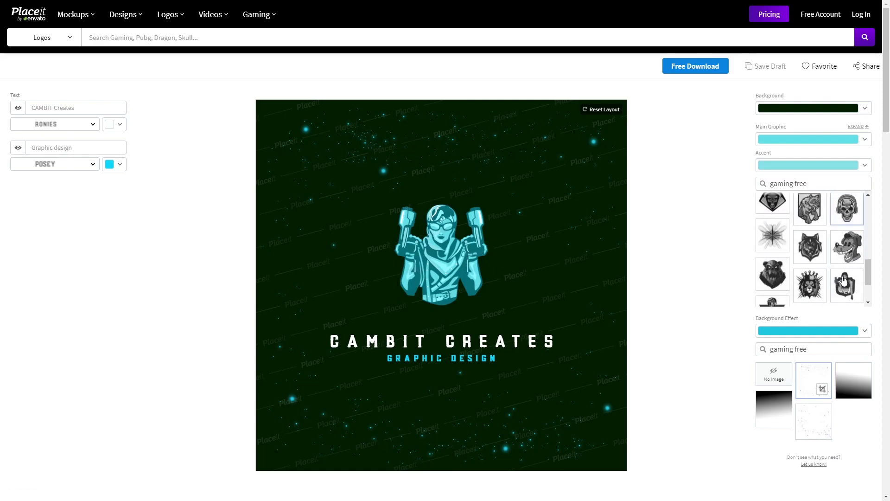
click(771, 248)
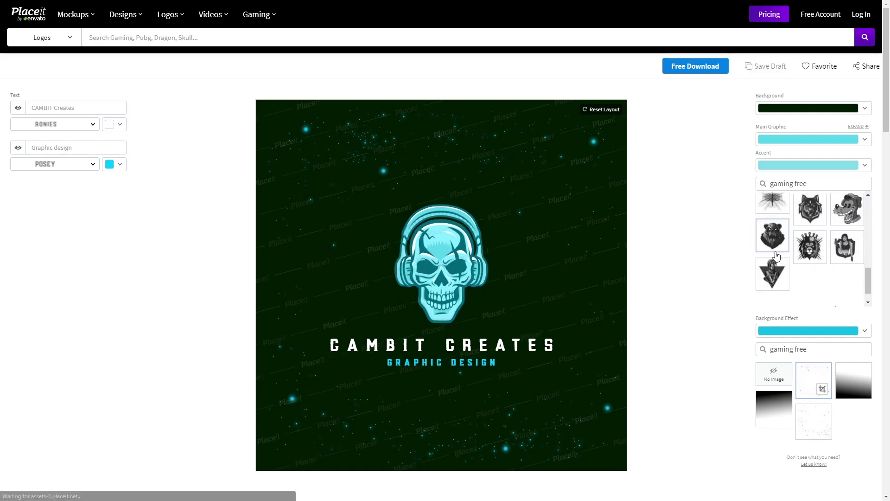
drag(503, 335, 504, 315)
drag(474, 353, 474, 335)
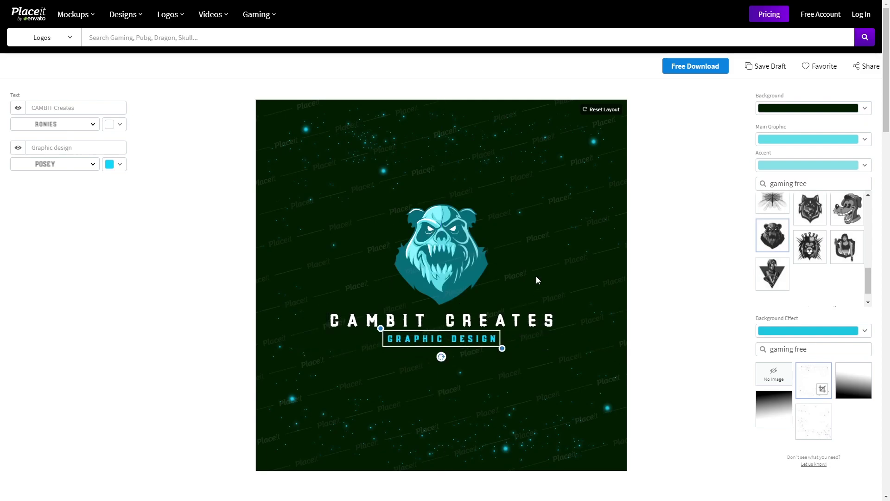
Try the cyan streaks background effect, then switch the bear logo's background to the cyan-to-dark-green gradient
scroll(782, 392, down, 2)
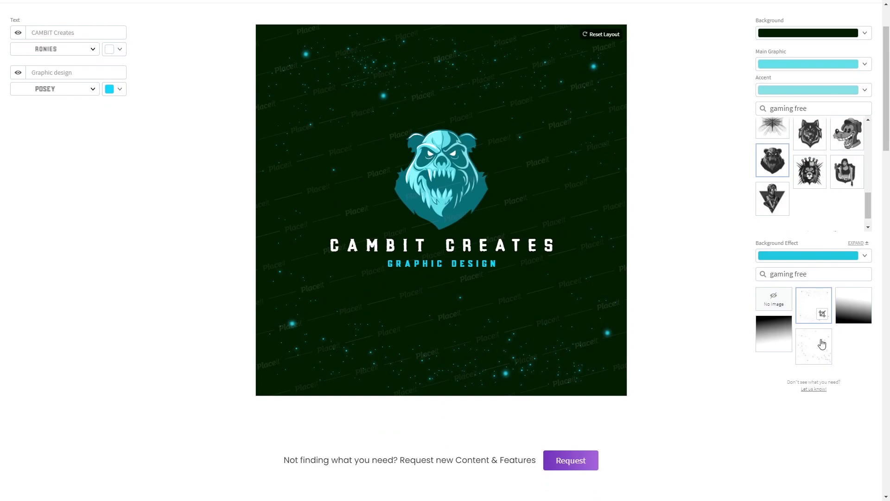
click(819, 343)
scroll(819, 343, up, 2)
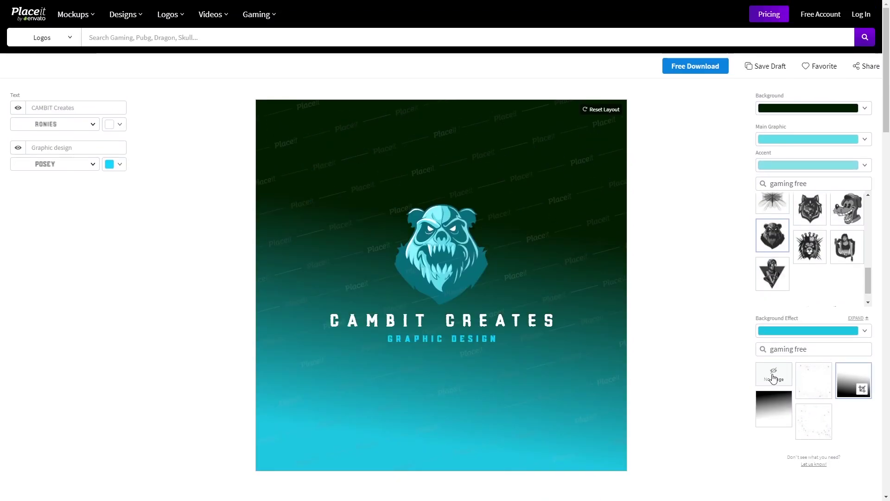
click(817, 414)
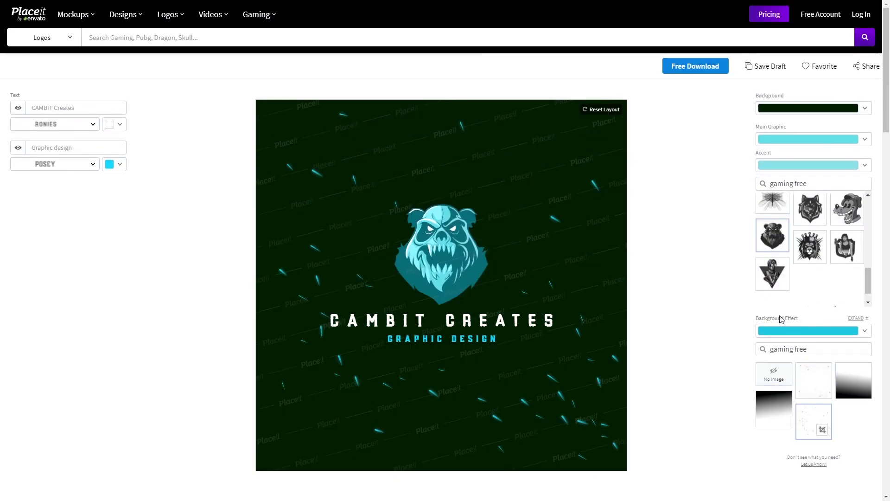
click(790, 413)
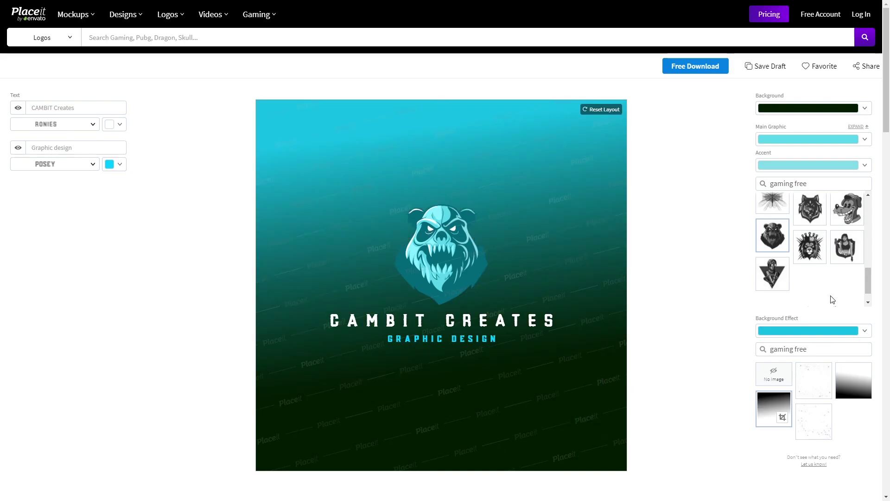
scroll(793, 208, up, 1)
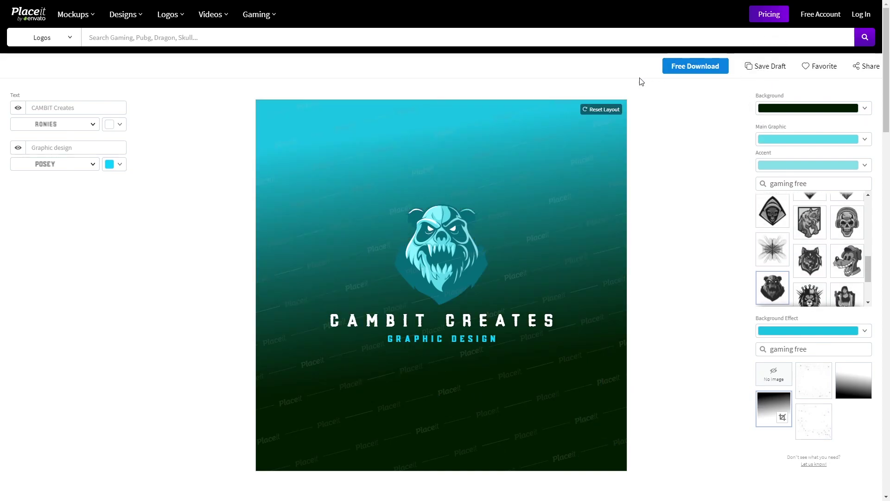
Start a free single-logo download, close the login prompt, and apply Reset Layout to the bear logo
click(678, 70)
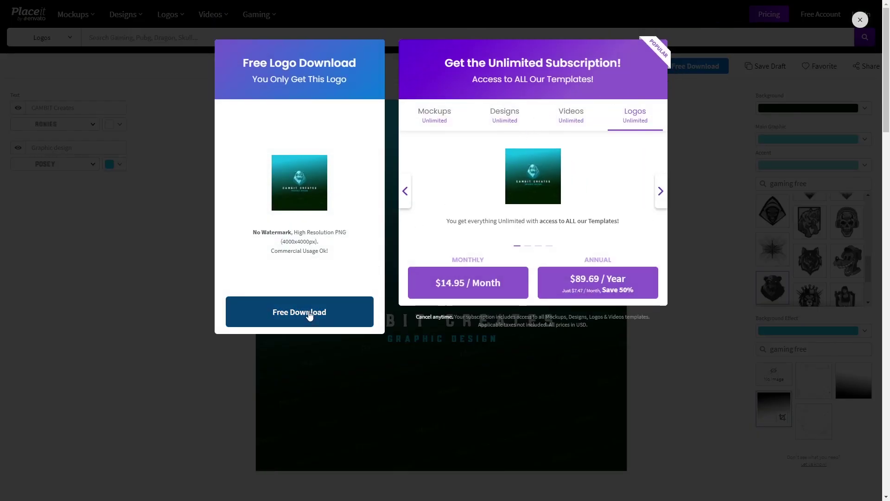
click(306, 316)
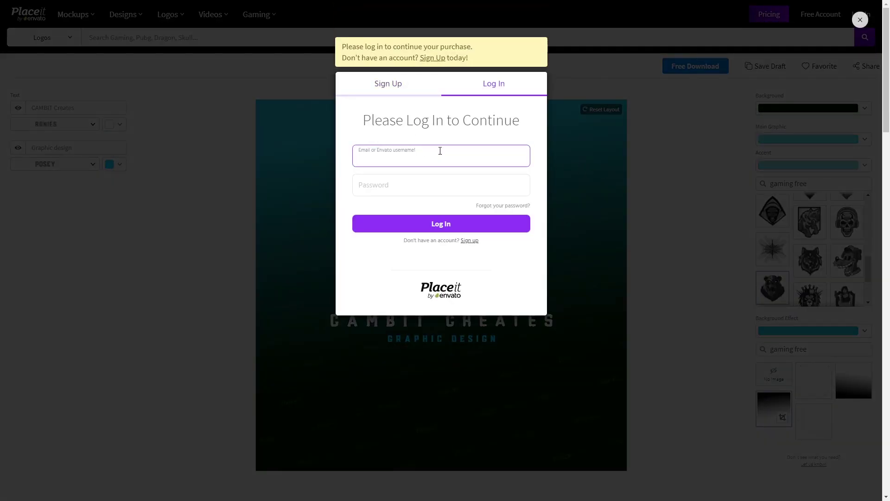
click(861, 20)
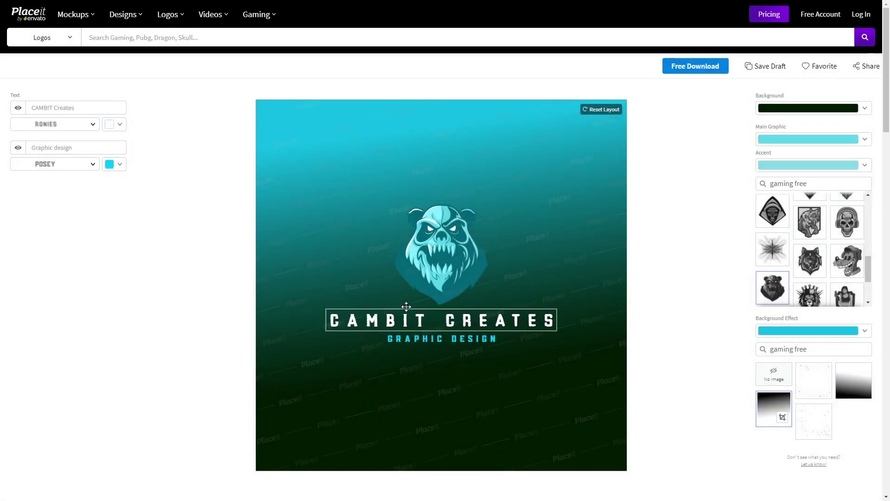
click(593, 109)
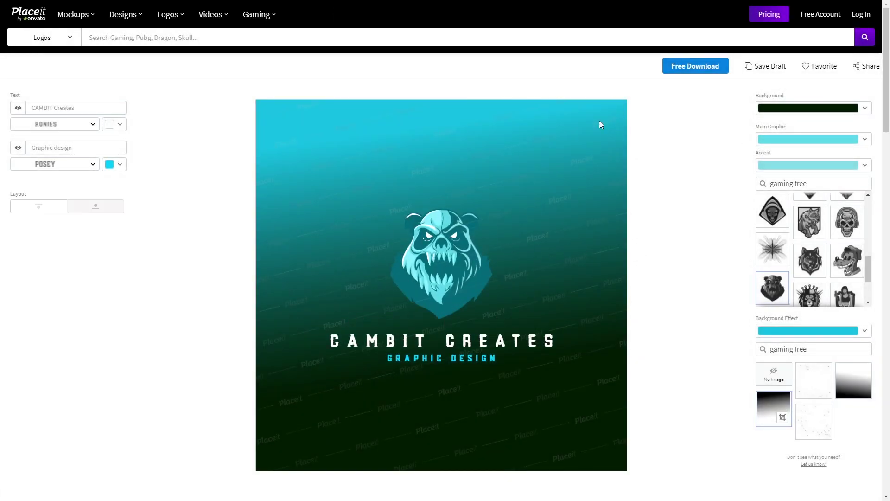